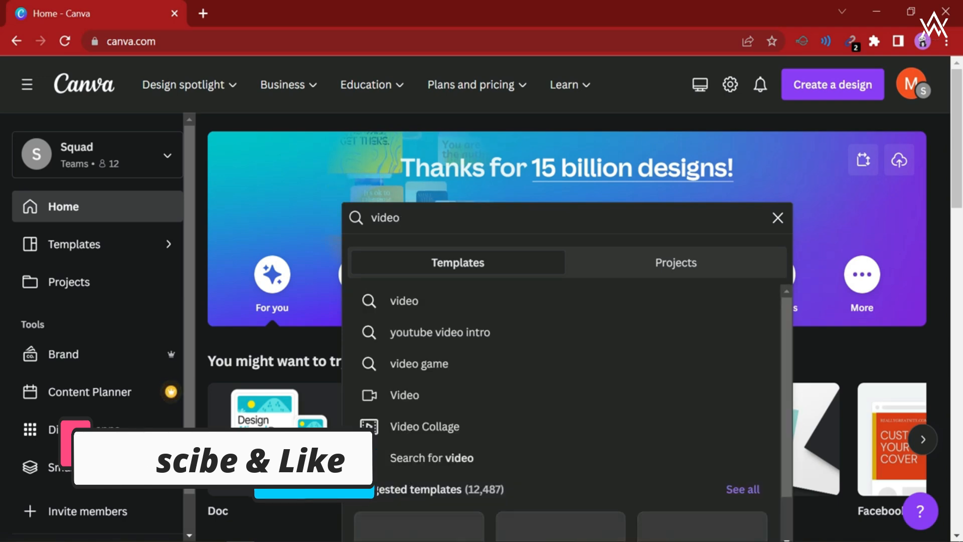
Step: Browse to the Video (16:9) templates, create a blank video design and close the templates page
{"action": "left_click", "coordinate": [407, 394]}
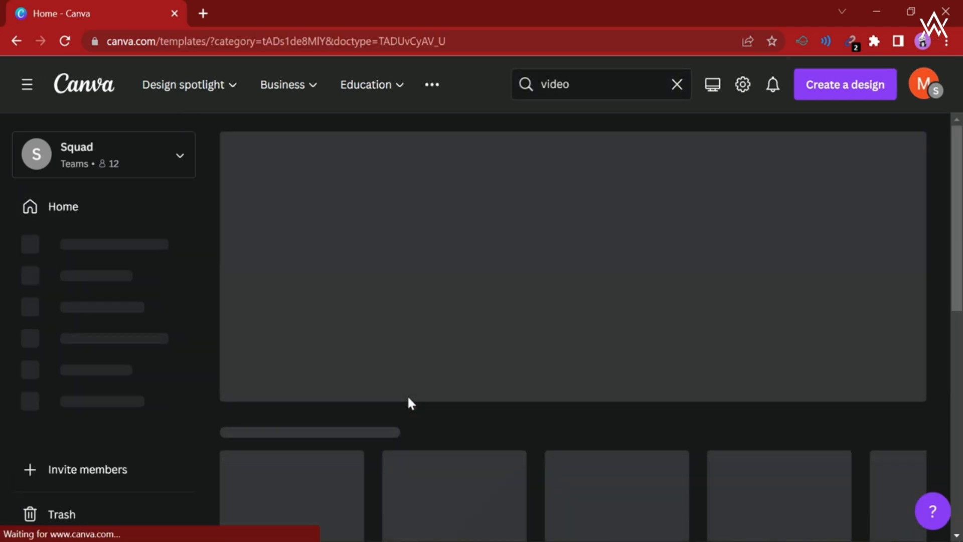
{"action": "scroll", "coordinate": [408, 397], "scroll_direction": "down", "scroll_amount": 10}
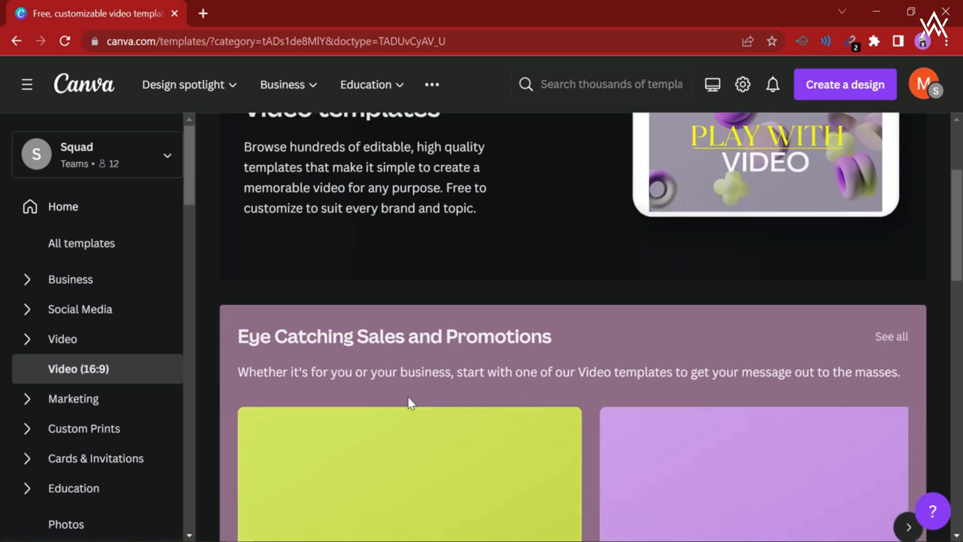
{"action": "scroll", "coordinate": [407, 396], "scroll_direction": "down", "scroll_amount": 2}
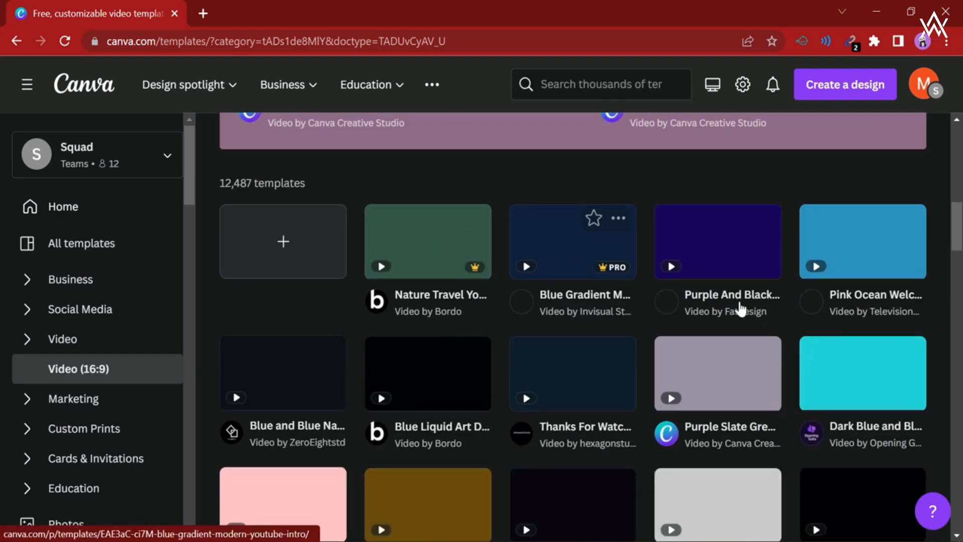
{"action": "left_click", "coordinate": [305, 246]}
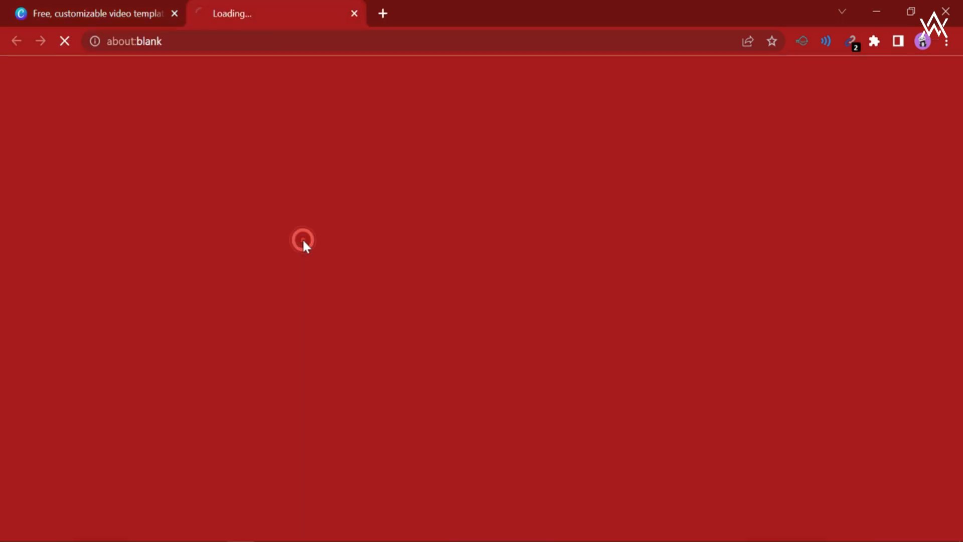
{"action": "left_click", "coordinate": [173, 15]}
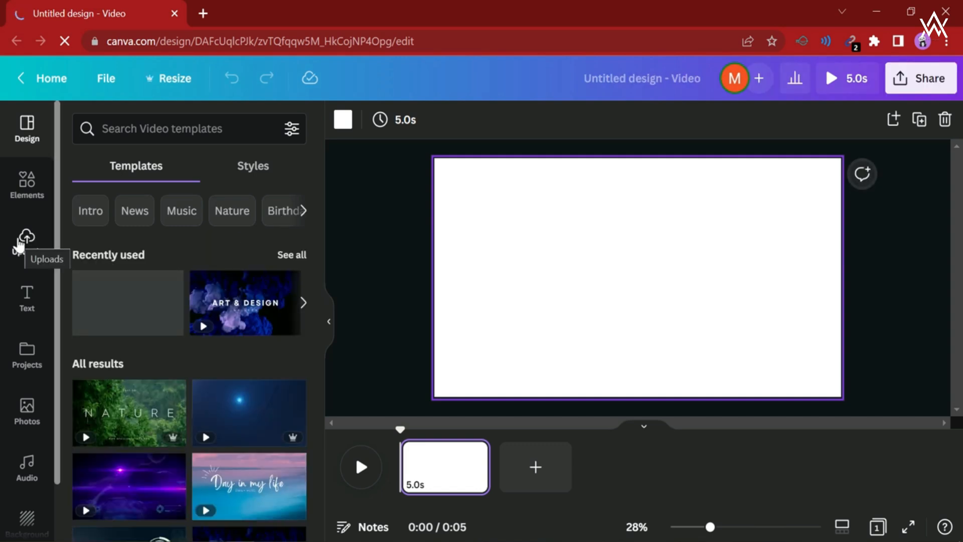
Step: Upload the Voice Over audio file from the Downloads folder and add it to the video's timeline
{"action": "left_click", "coordinate": [22, 239]}
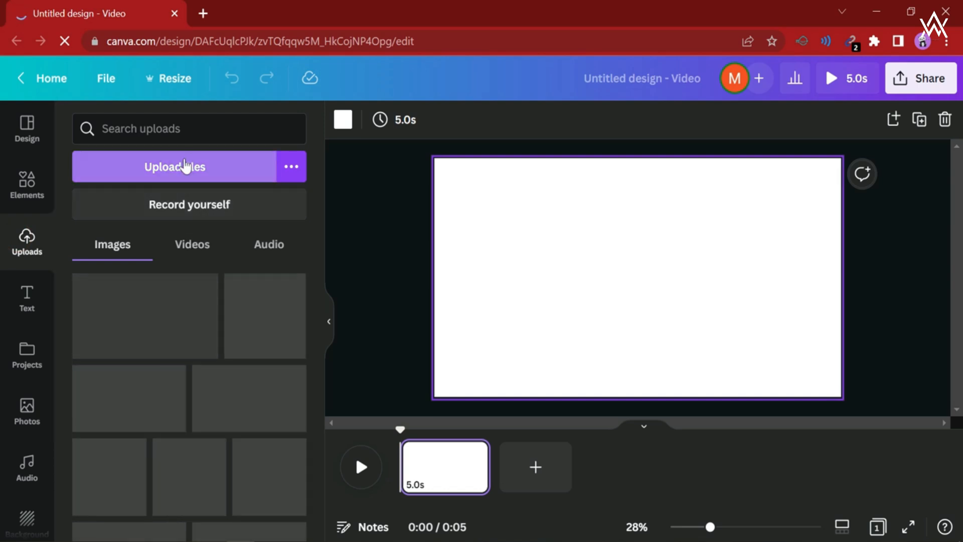
{"action": "left_click", "coordinate": [186, 165]}
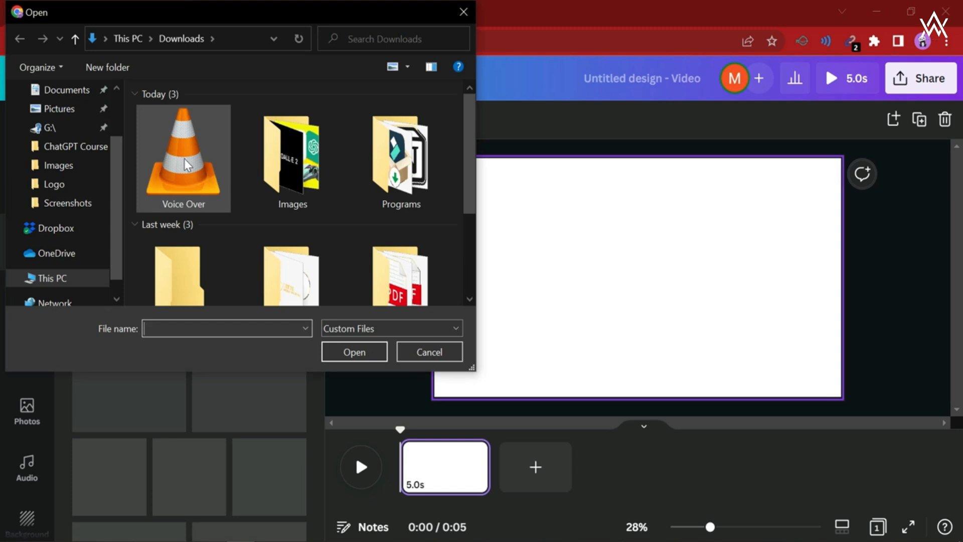
{"action": "left_click", "coordinate": [186, 165]}
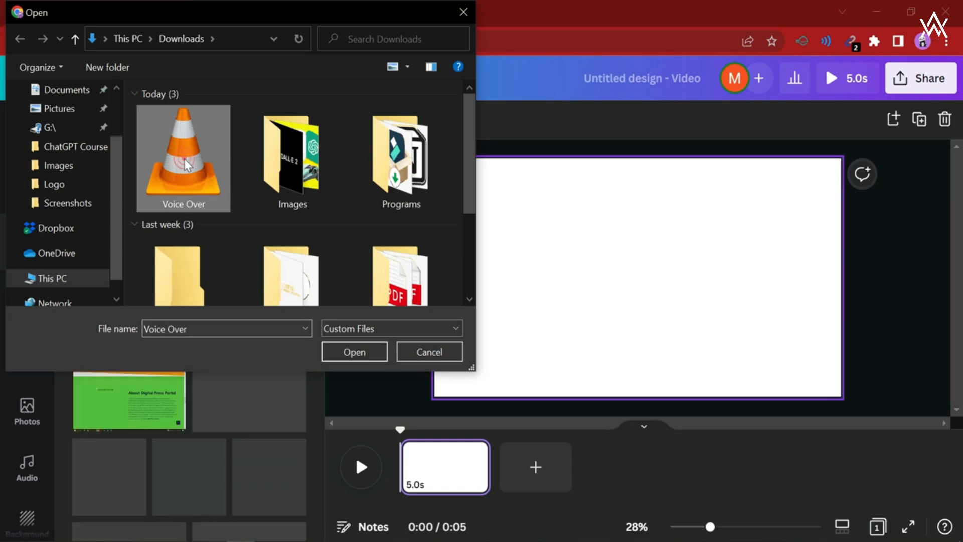
{"action": "left_click", "coordinate": [365, 353]}
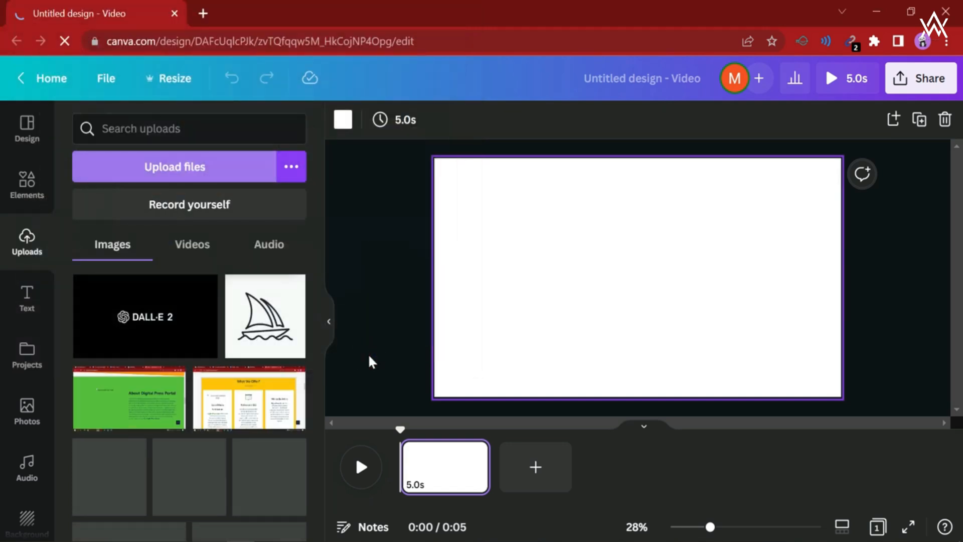
{"action": "left_click", "coordinate": [261, 249]}
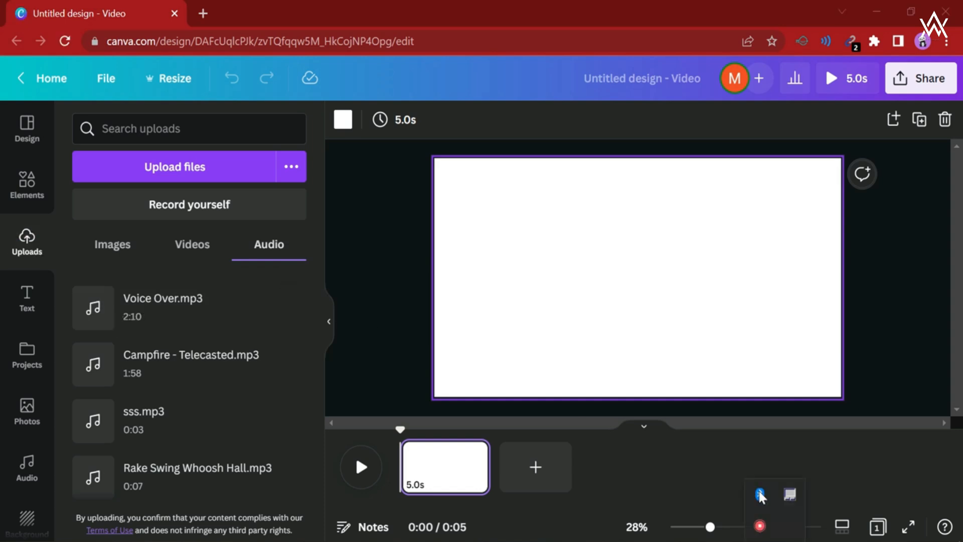
{"action": "left_click", "coordinate": [182, 315]}
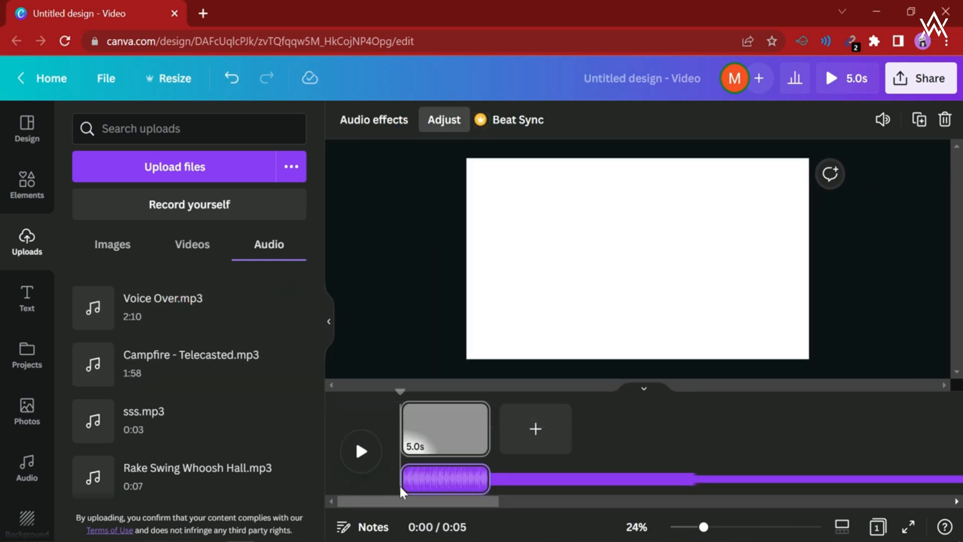
Step: Add blank 5-second pages to the timeline until the video has 13 pages
{"action": "left_click", "coordinate": [536, 437]}
{"action": "left_click", "coordinate": [612, 428]}
{"action": "left_click", "coordinate": [739, 429]}
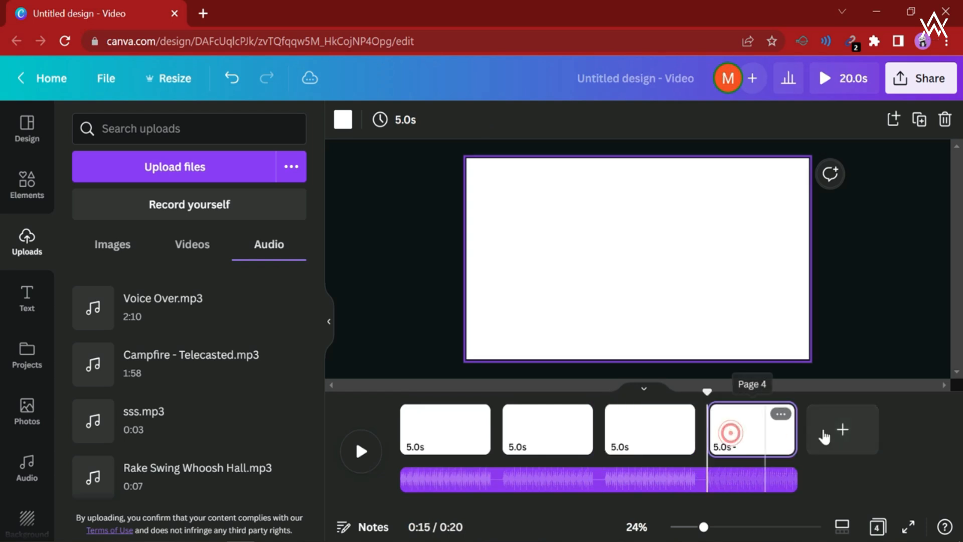
{"action": "left_click", "coordinate": [823, 435]}
{"action": "left_click", "coordinate": [882, 429]}
{"action": "left_click", "coordinate": [882, 427]}
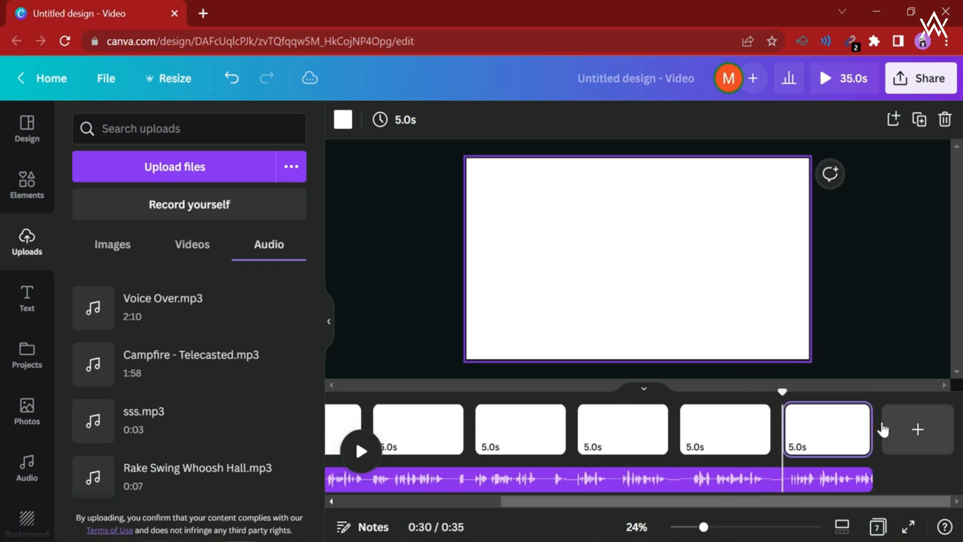
{"action": "left_click", "coordinate": [883, 427]}
{"action": "left_click", "coordinate": [882, 427]}
{"action": "left_click", "coordinate": [882, 426]}
{"action": "left_click", "coordinate": [882, 426]}
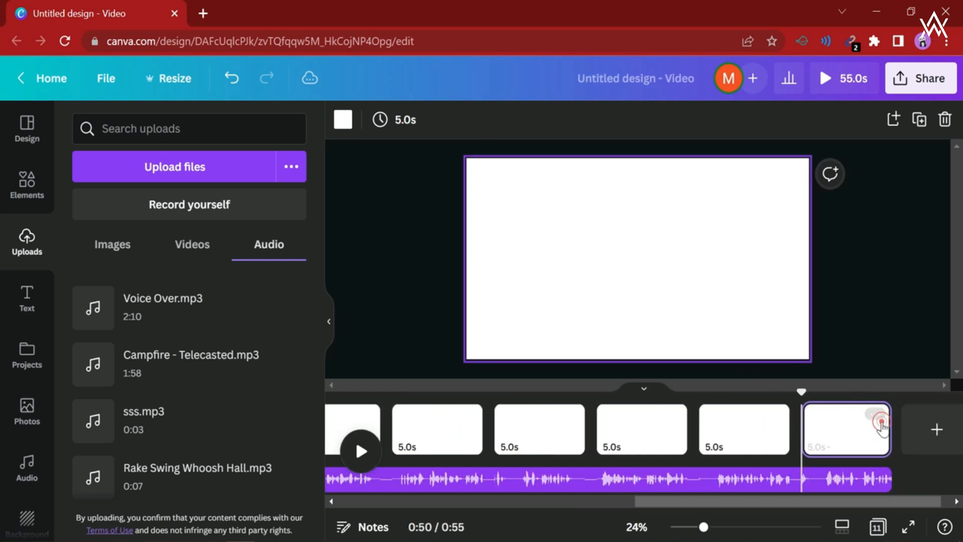
{"action": "left_click", "coordinate": [883, 427]}
{"action": "left_click", "coordinate": [882, 427]}
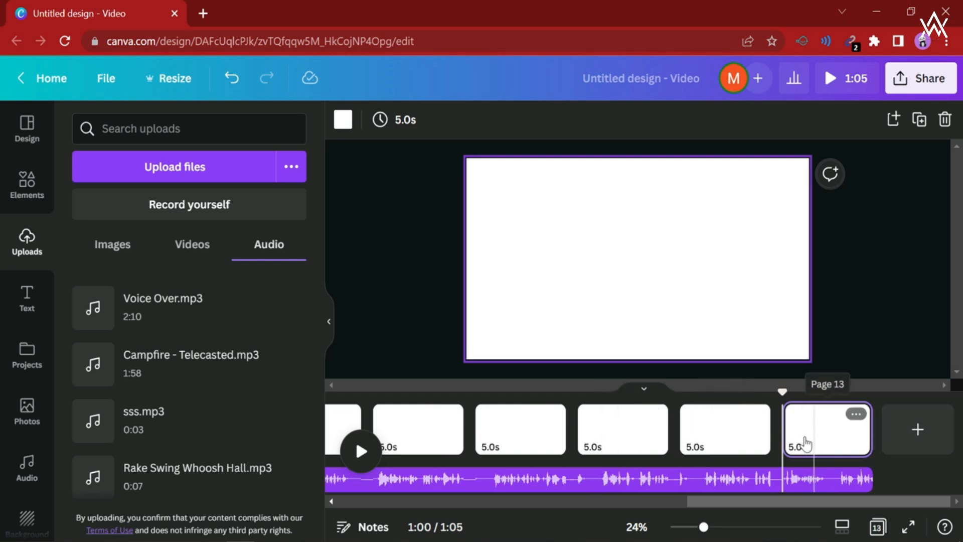
Step: Play the beginning of the voice-over from page 1 and pause it after a few seconds
{"action": "scroll", "coordinate": [542, 459], "scroll_direction": "up", "scroll_amount": 10}
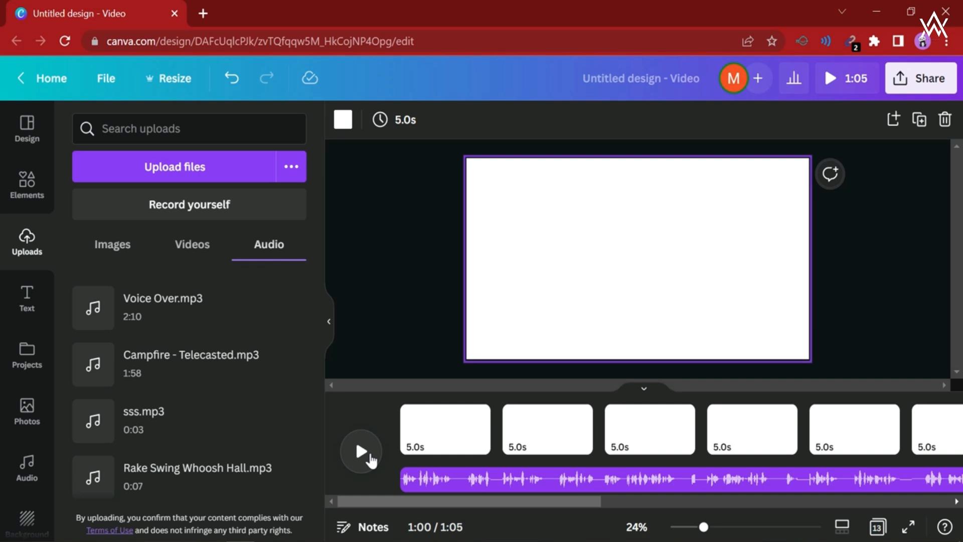
{"action": "left_click", "coordinate": [399, 444]}
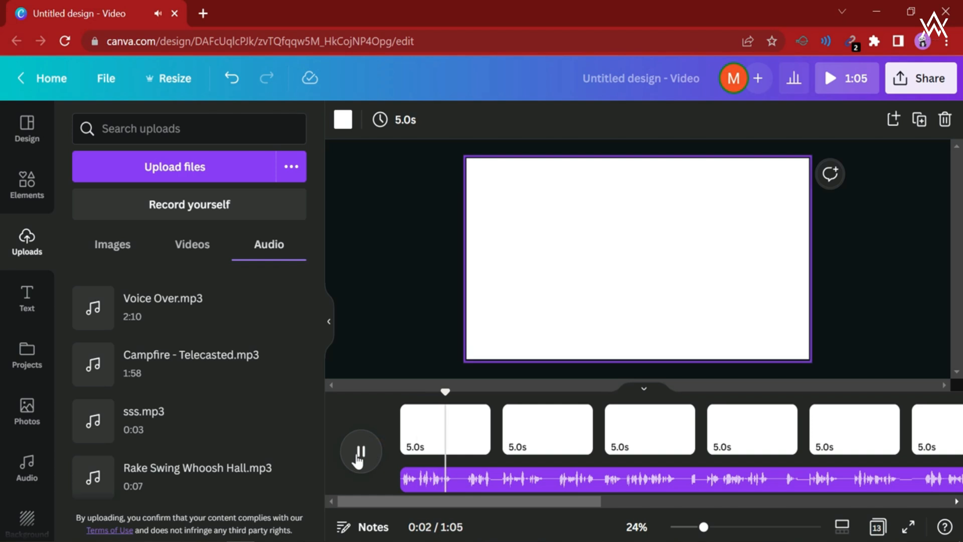
{"action": "left_click", "coordinate": [360, 451]}
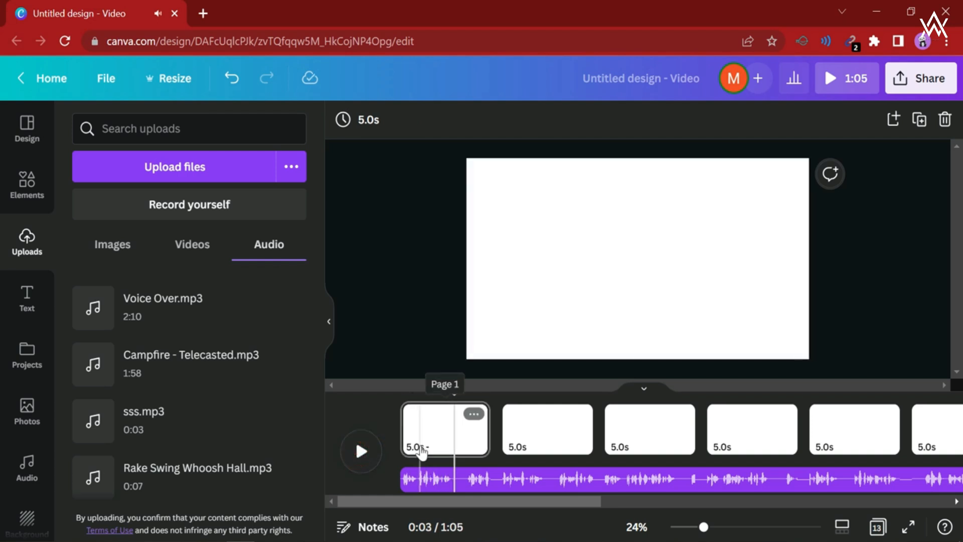
Step: Search the elements for finance videos and fill page 1 with the 18-second clip of hands counting dollar bills
{"action": "left_click", "coordinate": [22, 188]}
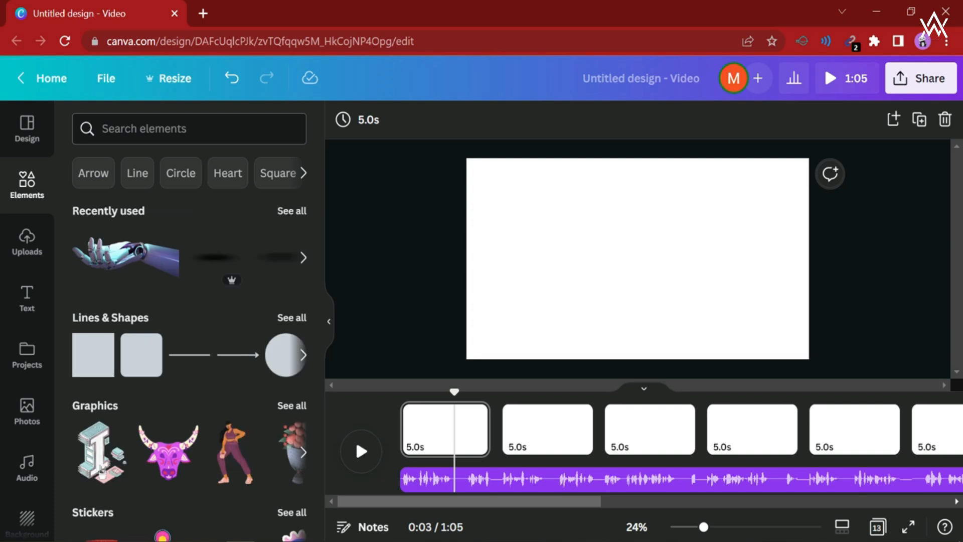
{"action": "left_click", "coordinate": [161, 129]}
{"action": "type", "text": "finance"}
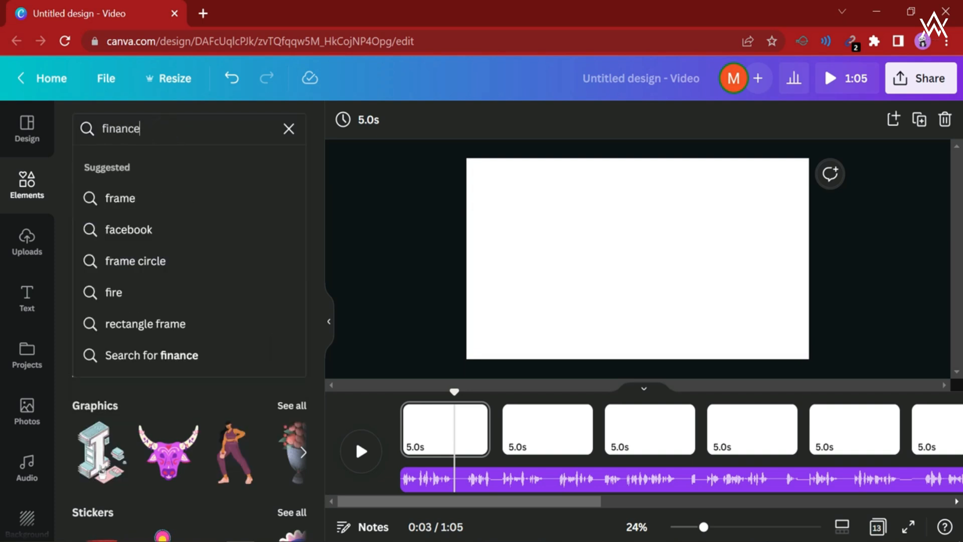
{"action": "key", "text": "Return"}
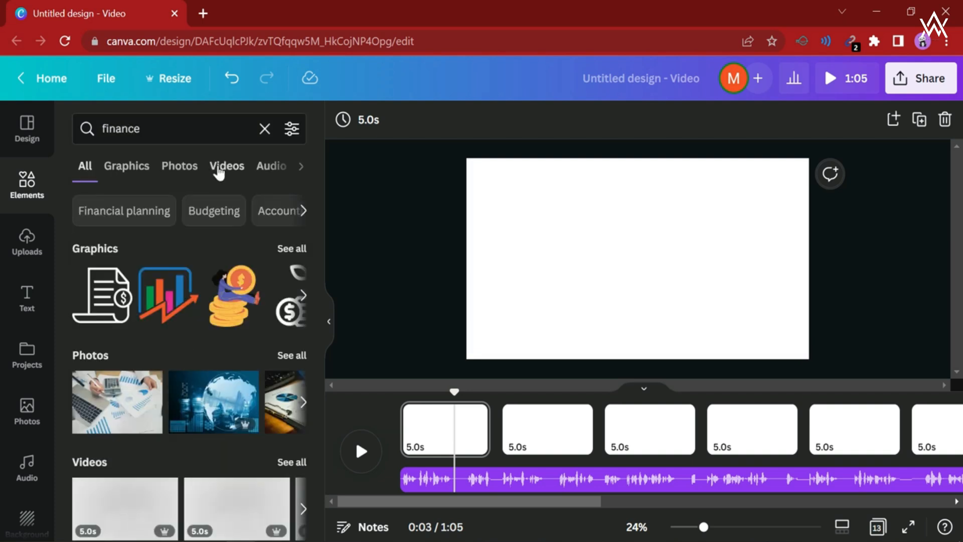
{"action": "left_click", "coordinate": [219, 169]}
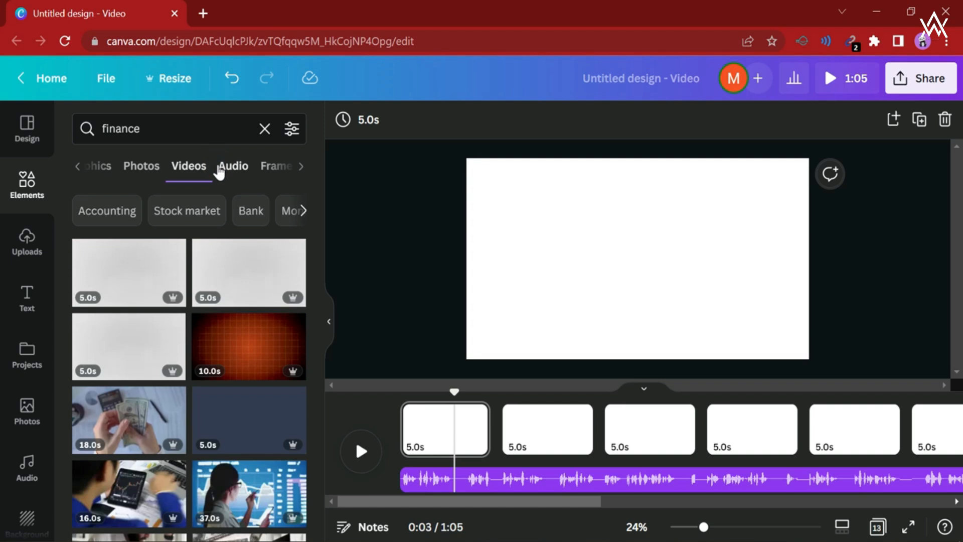
{"action": "left_click_drag", "start_coordinate": [133, 398], "coordinate": [467, 243]}
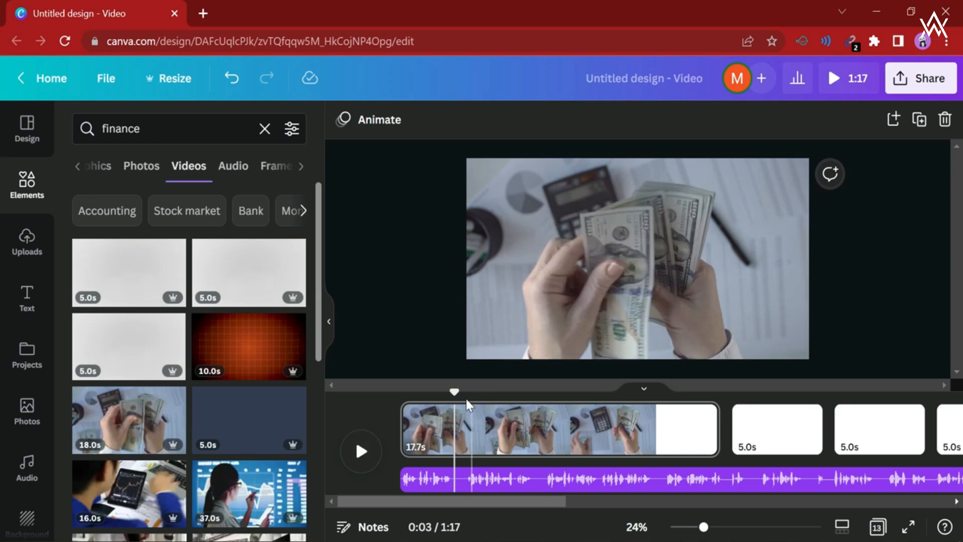
{"action": "left_click_drag", "start_coordinate": [454, 392], "coordinate": [685, 389]}
Step: Fill page 2 with the 37-second clip of the woman at the stock charts and trim it to 15.1 seconds
{"action": "left_click", "coordinate": [774, 440]}
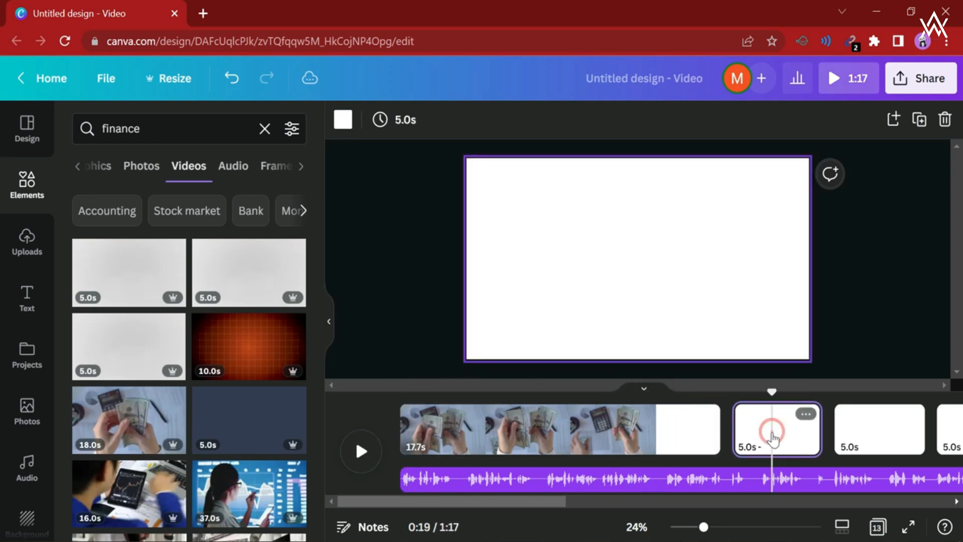
{"action": "left_click_drag", "start_coordinate": [255, 494], "coordinate": [487, 291]}
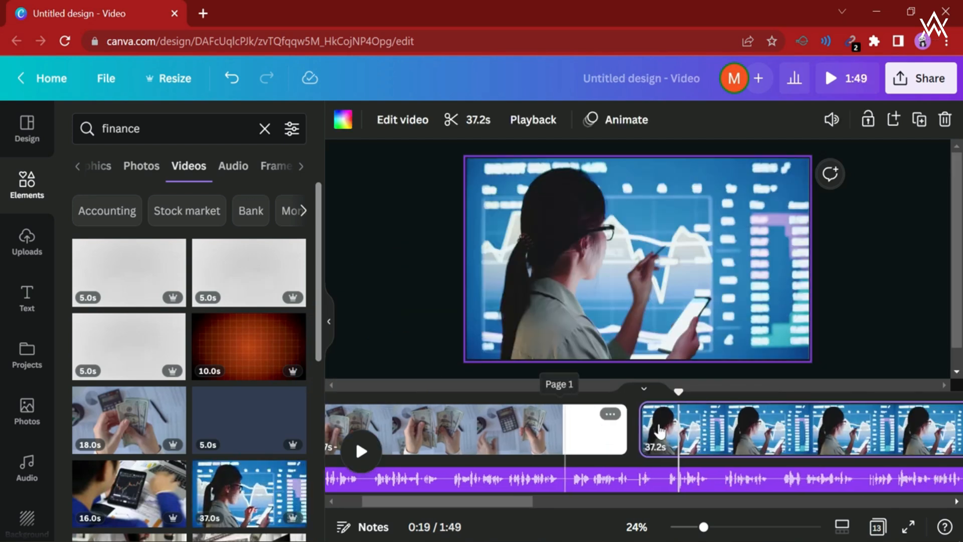
{"action": "left_click_drag", "start_coordinate": [938, 436], "coordinate": [461, 436]}
Step: Fill page 3 with the 16-second clip of a tablet chart and page 4 with the 30-second dollar-and-arrow clip
{"action": "left_click", "coordinate": [530, 440]}
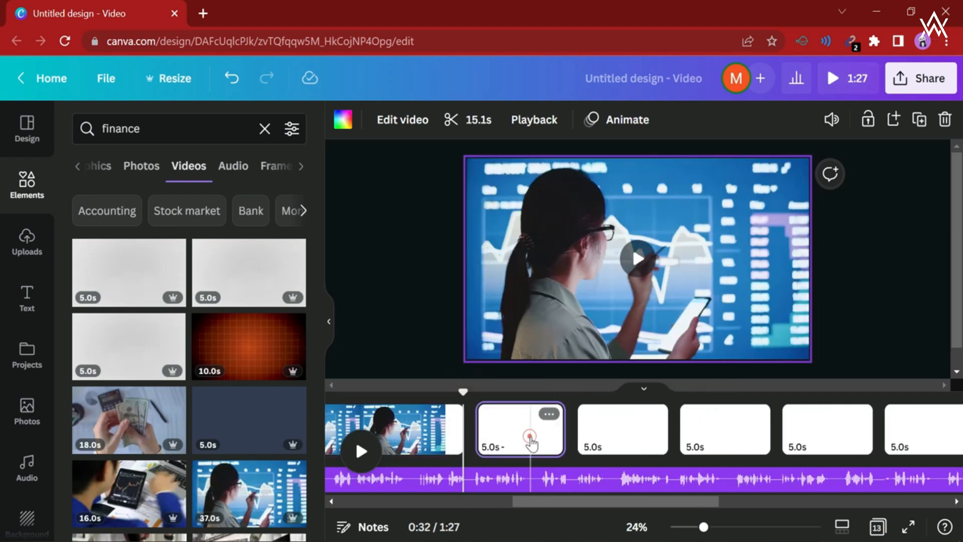
{"action": "left_click_drag", "start_coordinate": [140, 496], "coordinate": [475, 270]}
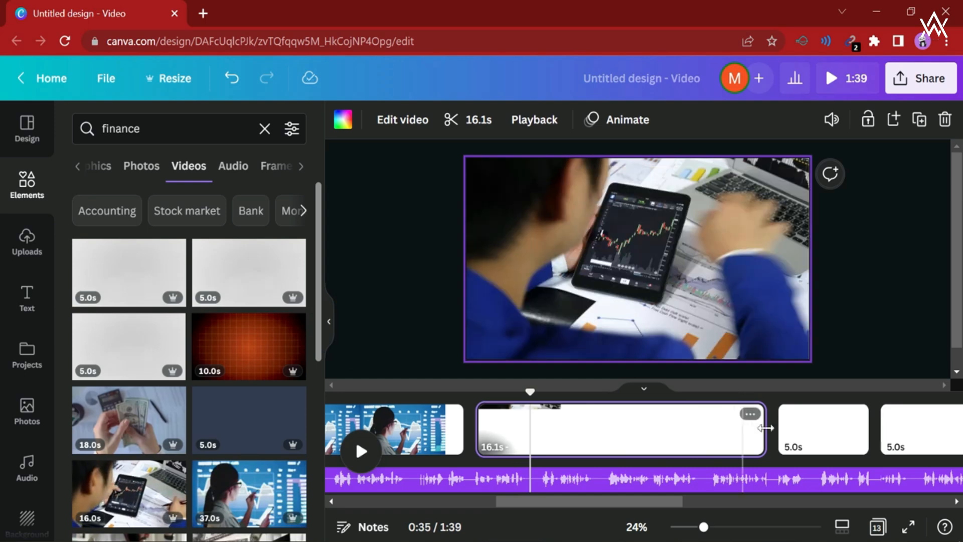
{"action": "left_click", "coordinate": [799, 424]}
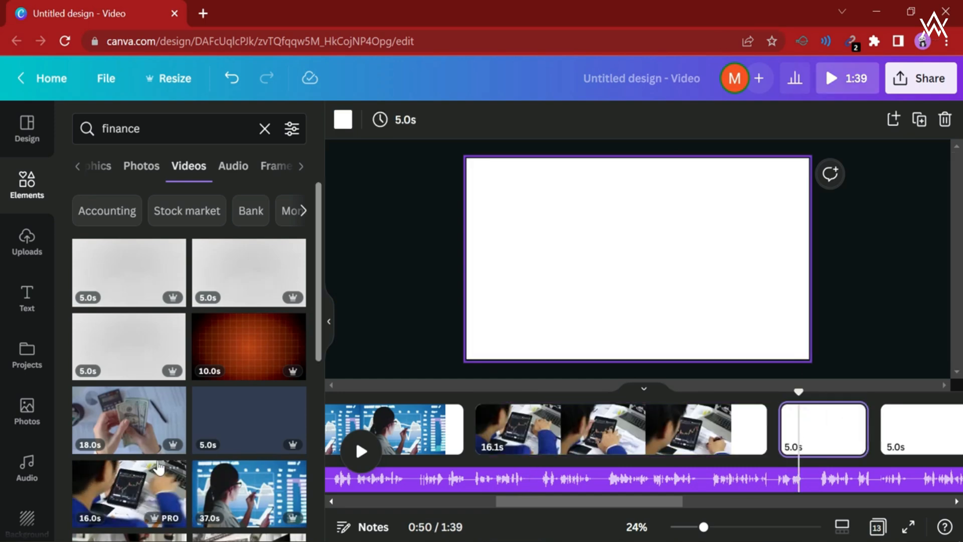
{"action": "scroll", "coordinate": [171, 465], "scroll_direction": "down", "scroll_amount": 2}
{"action": "left_click_drag", "start_coordinate": [231, 497], "coordinate": [473, 236]}
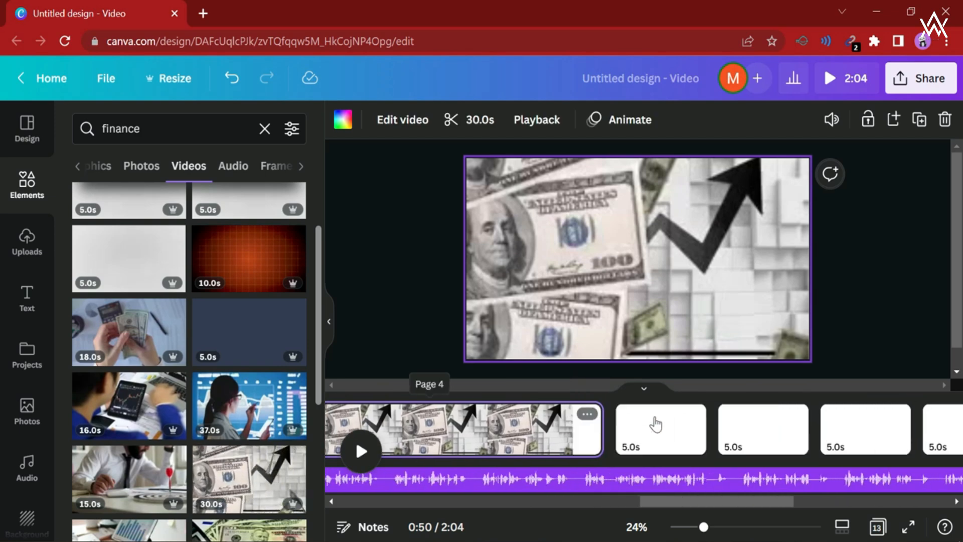
Step: Fill page 5 with the 14-second clip of banknotes and a calculator and trim it to 6.4 seconds
{"action": "left_click", "coordinate": [531, 436]}
{"action": "scroll", "coordinate": [246, 451], "scroll_direction": "down", "scroll_amount": 2}
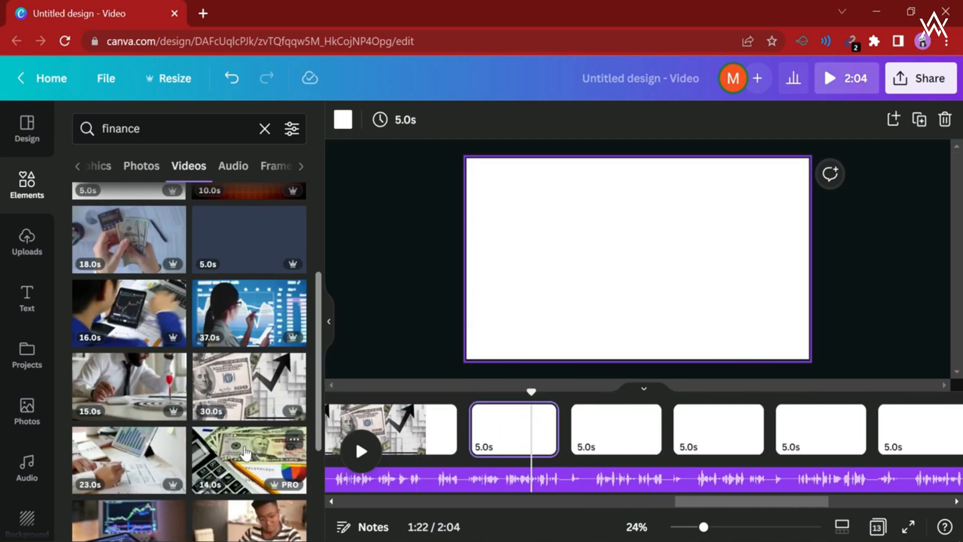
{"action": "left_click_drag", "start_coordinate": [246, 451], "coordinate": [551, 260]}
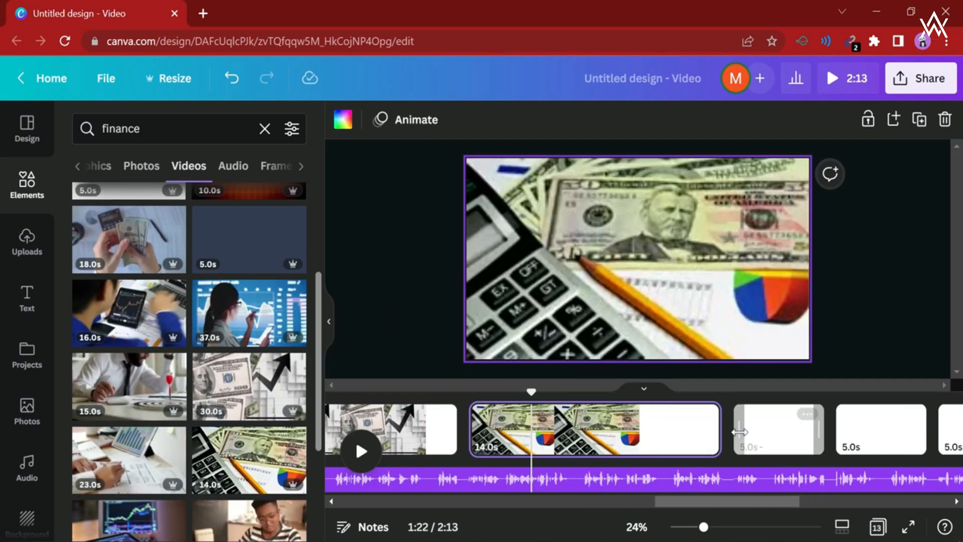
{"action": "left_click", "coordinate": [554, 426]}
{"action": "left_click_drag", "start_coordinate": [718, 428], "coordinate": [578, 421]}
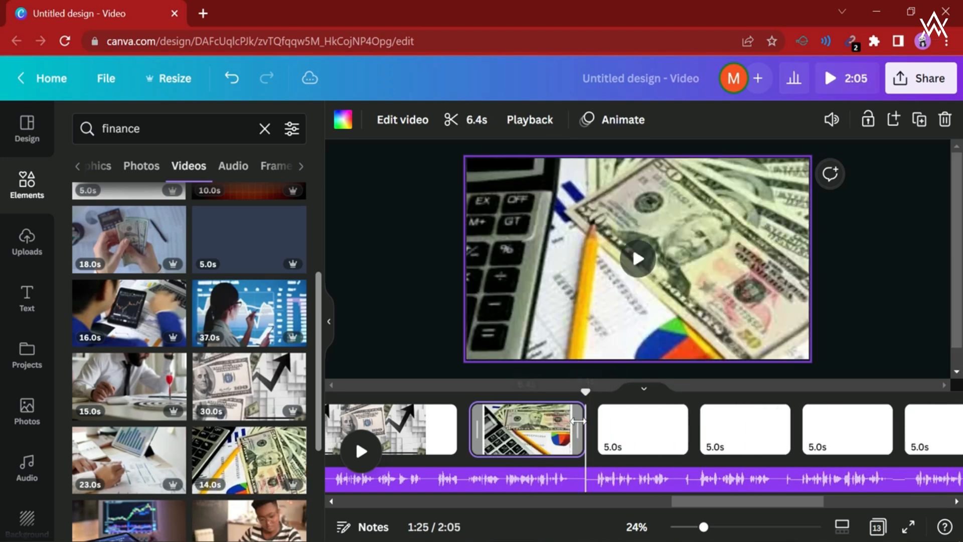
Step: Fill page 6 with the 9-second clip of the person in a striped shirt and trim it to 5.9 seconds
{"action": "left_click", "coordinate": [642, 434]}
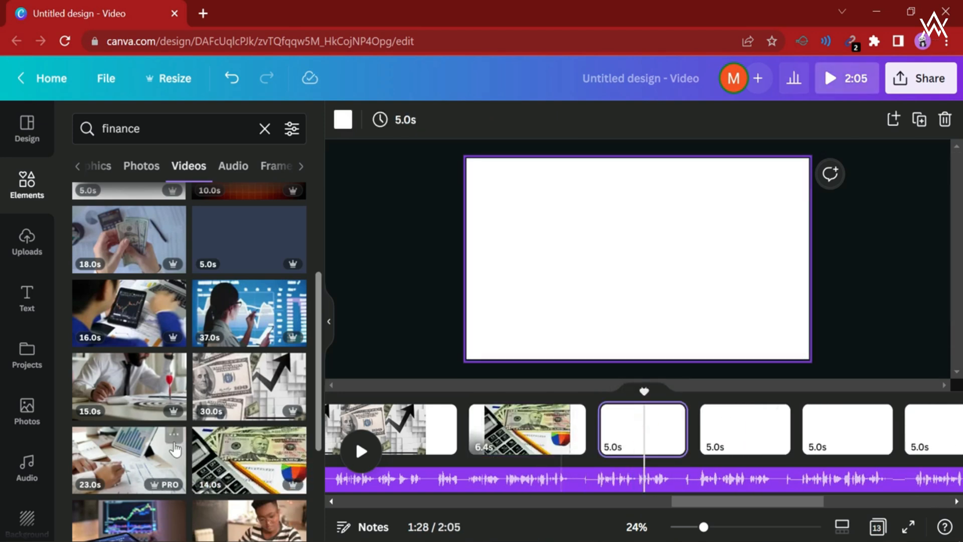
{"action": "scroll", "coordinate": [175, 449], "scroll_direction": "down", "scroll_amount": 2}
{"action": "left_click_drag", "start_coordinate": [231, 424], "coordinate": [470, 309]}
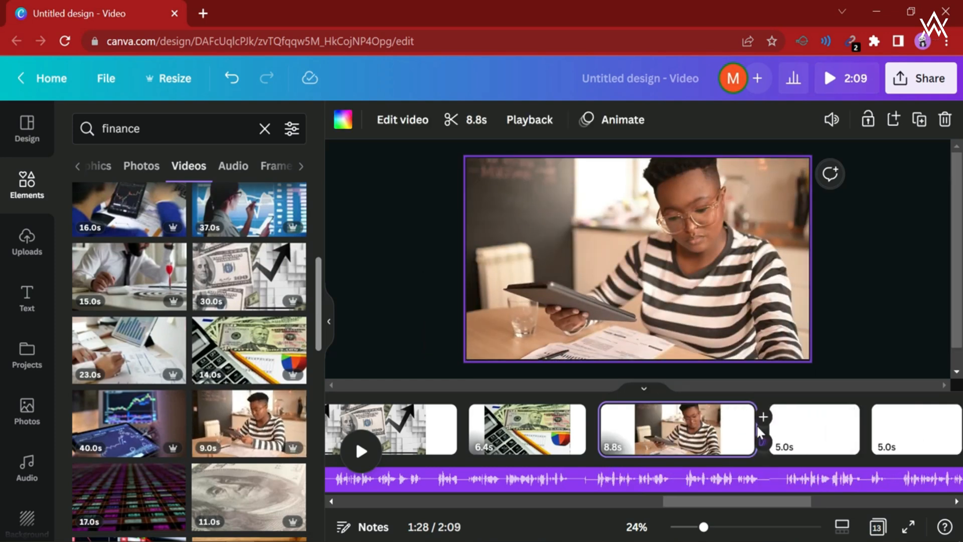
{"action": "left_click_drag", "start_coordinate": [756, 423], "coordinate": [701, 422]}
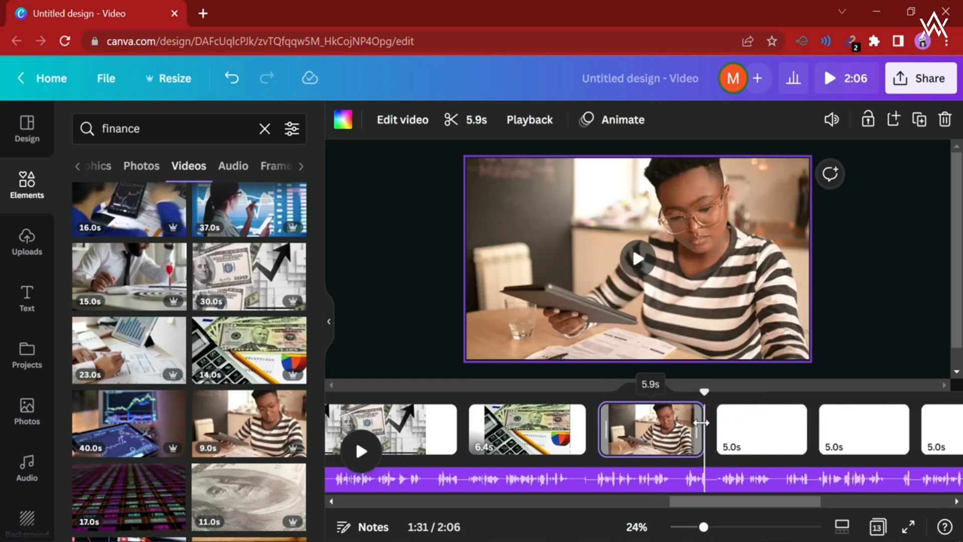
Step: Trim the dollar-and-arrow clip on page 4 to 12.0 seconds
{"action": "scroll", "coordinate": [822, 430], "scroll_direction": "left", "scroll_amount": 8}
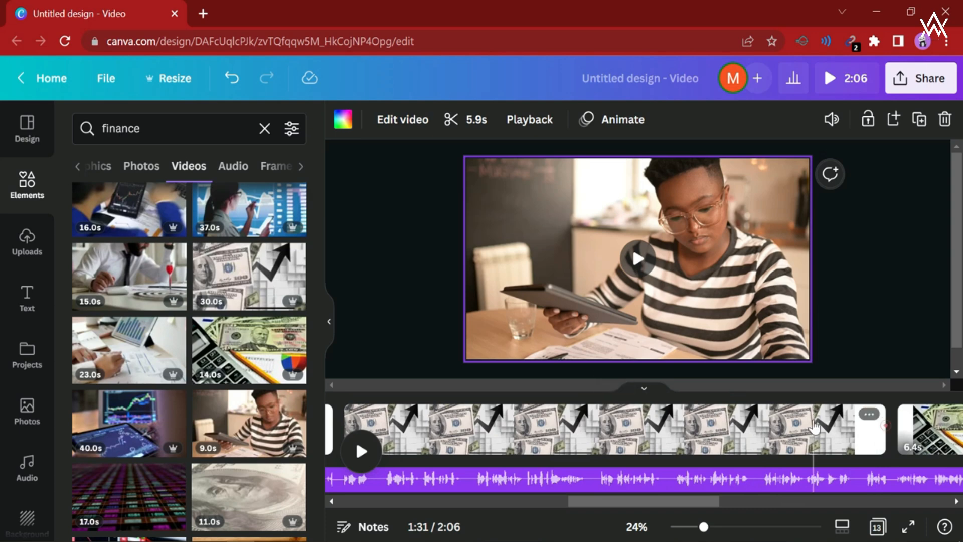
{"action": "left_click", "coordinate": [871, 441]}
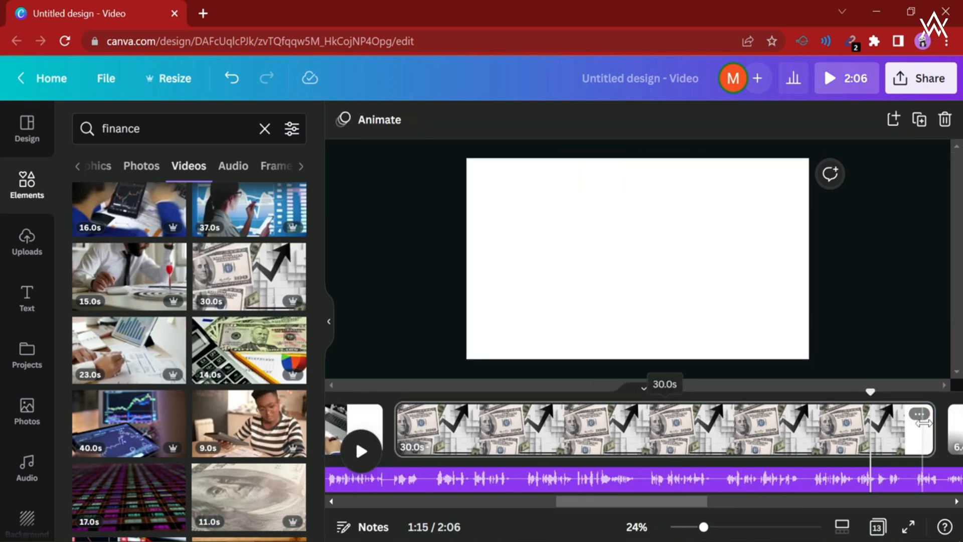
{"action": "left_click_drag", "start_coordinate": [926, 422], "coordinate": [676, 426]}
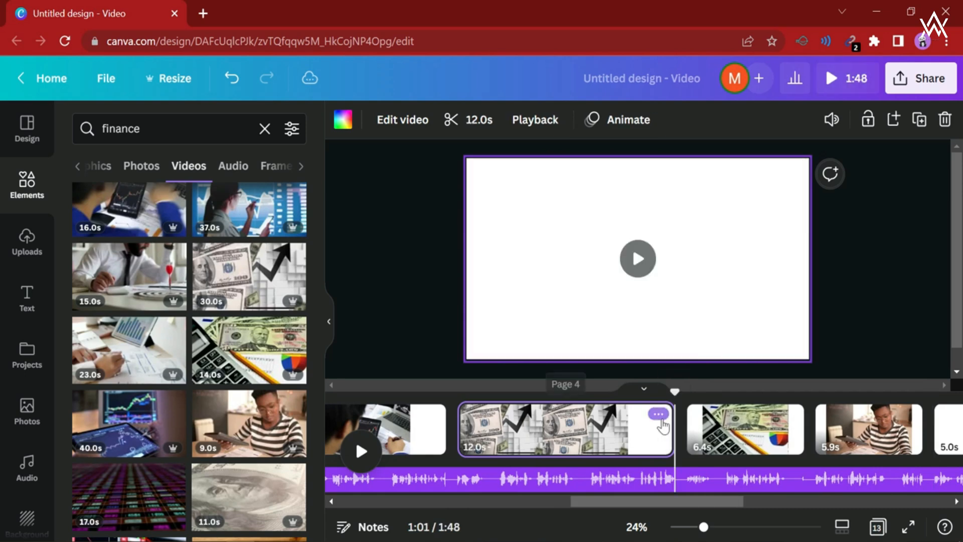
Step: Fill page 7 with the 17-second purple grid clip and shorten it to match the voice-over
{"action": "left_click", "coordinate": [662, 424]}
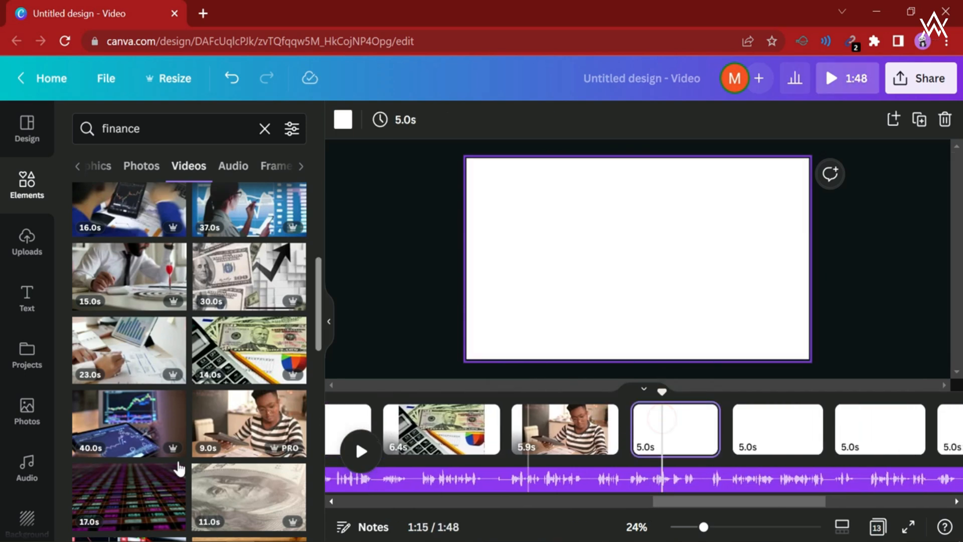
{"action": "left_click_drag", "start_coordinate": [173, 492], "coordinate": [470, 316]}
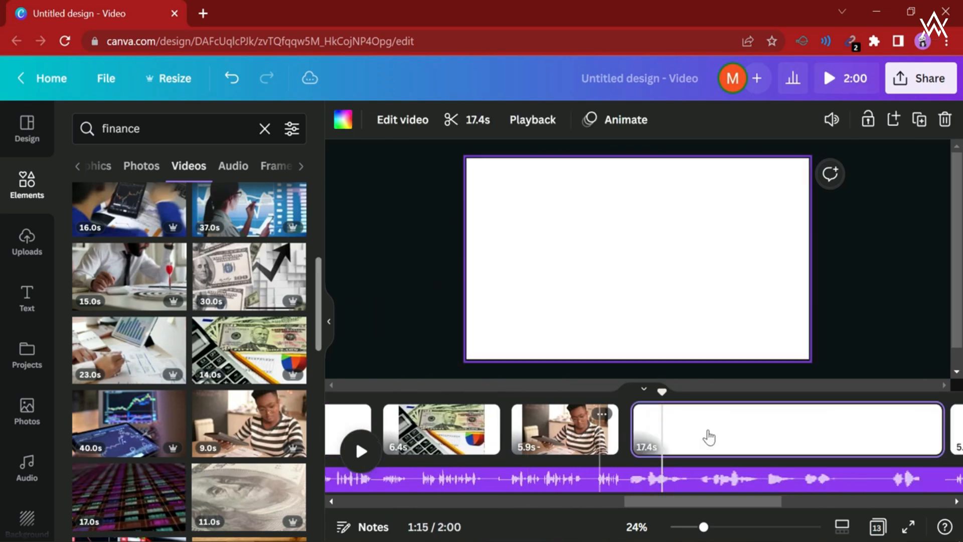
{"action": "left_click_drag", "start_coordinate": [519, 441], "coordinate": [396, 439]}
Step: Fill the empty page 8 with the 11-second close-up clip of a dollar bill
{"action": "left_click", "coordinate": [477, 429]}
{"action": "scroll", "coordinate": [300, 374], "scroll_direction": "down", "scroll_amount": 2}
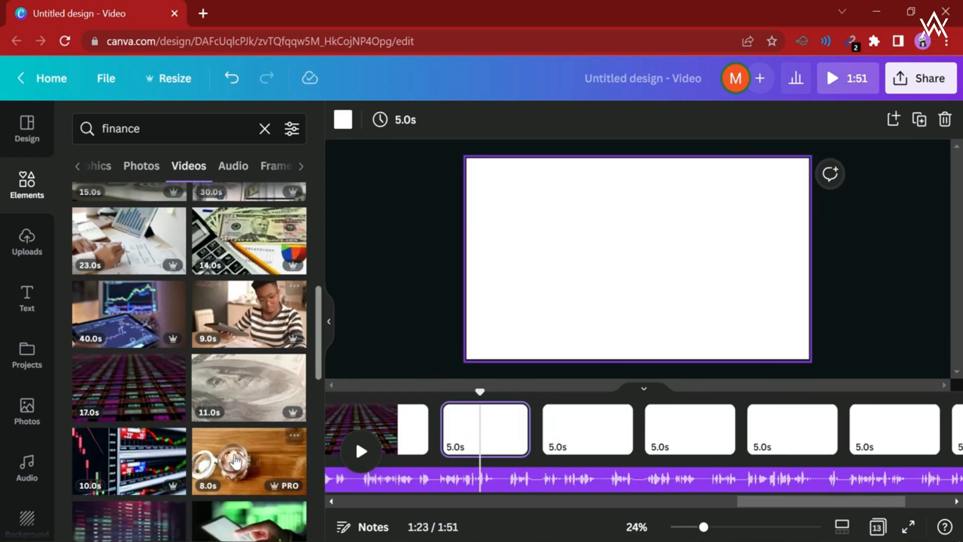
{"action": "left_click_drag", "start_coordinate": [300, 373], "coordinate": [473, 284]}
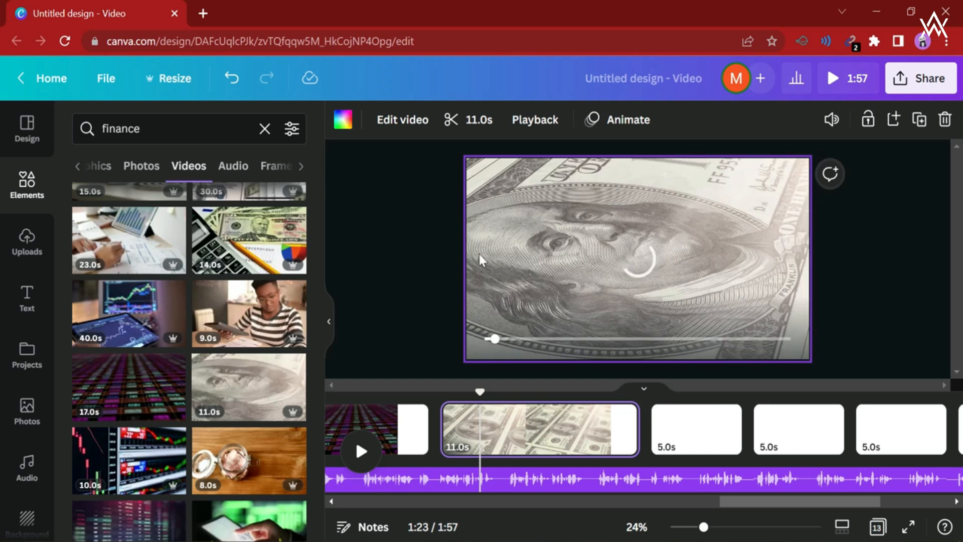
Step: Select the empty page 9 and filter the finance video results to free clips
{"action": "scroll", "coordinate": [147, 404], "scroll_direction": "down", "scroll_amount": 4}
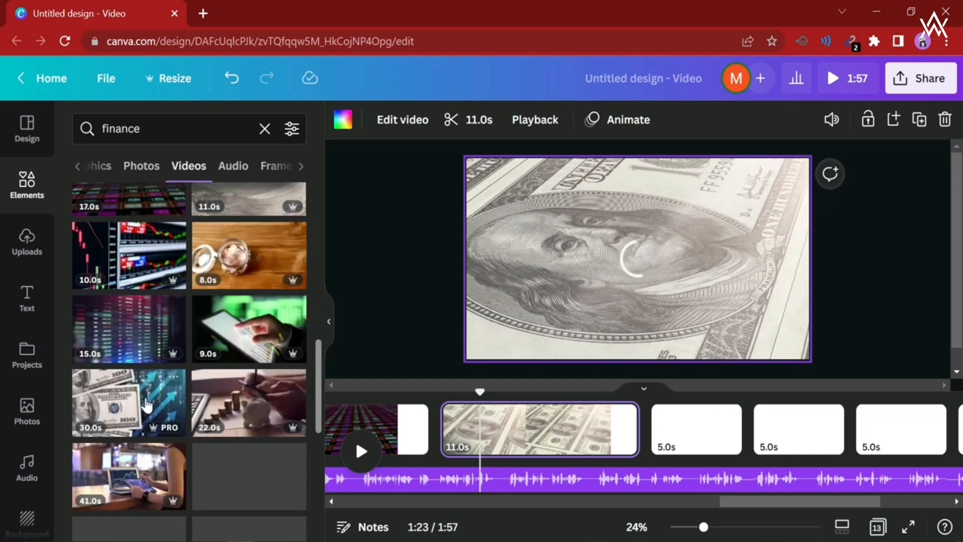
{"action": "scroll", "coordinate": [232, 432], "scroll_direction": "down", "scroll_amount": 5}
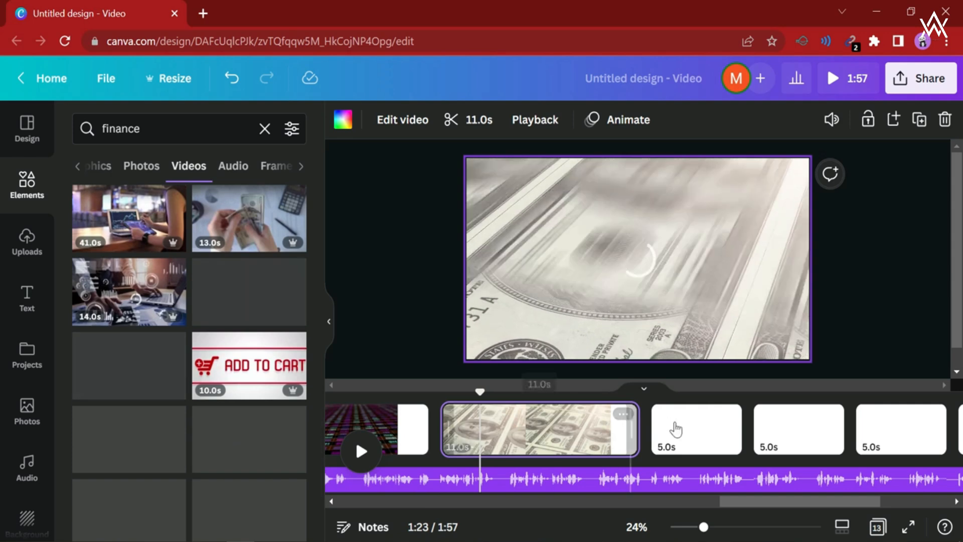
{"action": "left_click", "coordinate": [674, 428]}
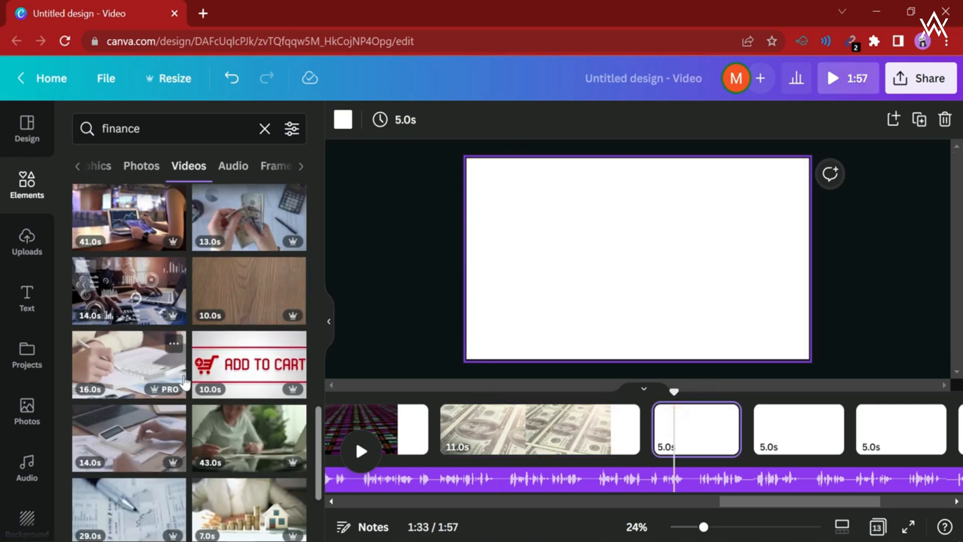
{"action": "scroll", "coordinate": [185, 382], "scroll_direction": "down", "scroll_amount": 3}
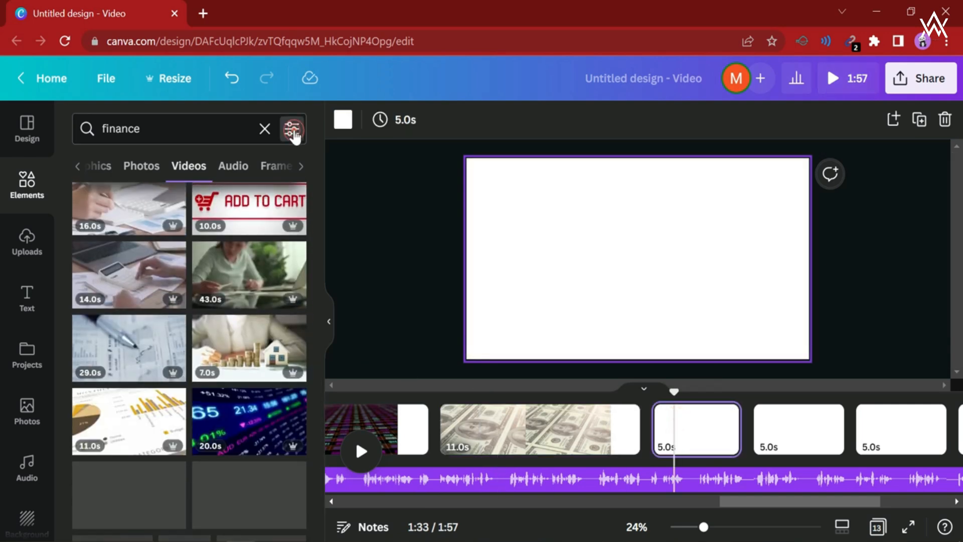
{"action": "left_click", "coordinate": [292, 131]}
{"action": "scroll", "coordinate": [172, 321], "scroll_direction": "down", "scroll_amount": 3}
{"action": "scroll", "coordinate": [172, 320], "scroll_direction": "down", "scroll_amount": 1}
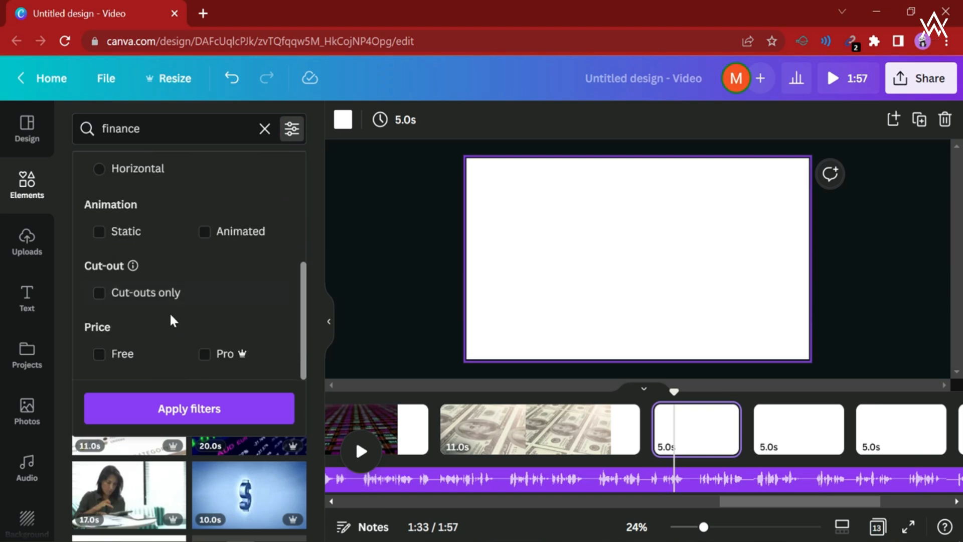
{"action": "left_click", "coordinate": [122, 356]}
{"action": "left_click", "coordinate": [170, 408]}
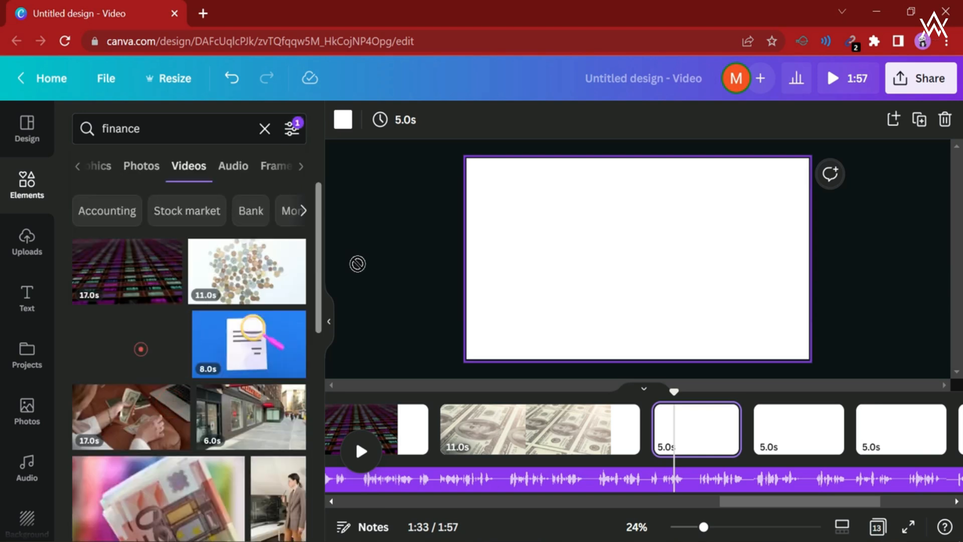
Step: Fill page 9 with the 33-second clip of the business team at a table and shorten it
{"action": "left_click_drag", "start_coordinate": [139, 348], "coordinate": [473, 269]}
{"action": "scroll", "coordinate": [802, 426], "scroll_direction": "right", "scroll_amount": 5}
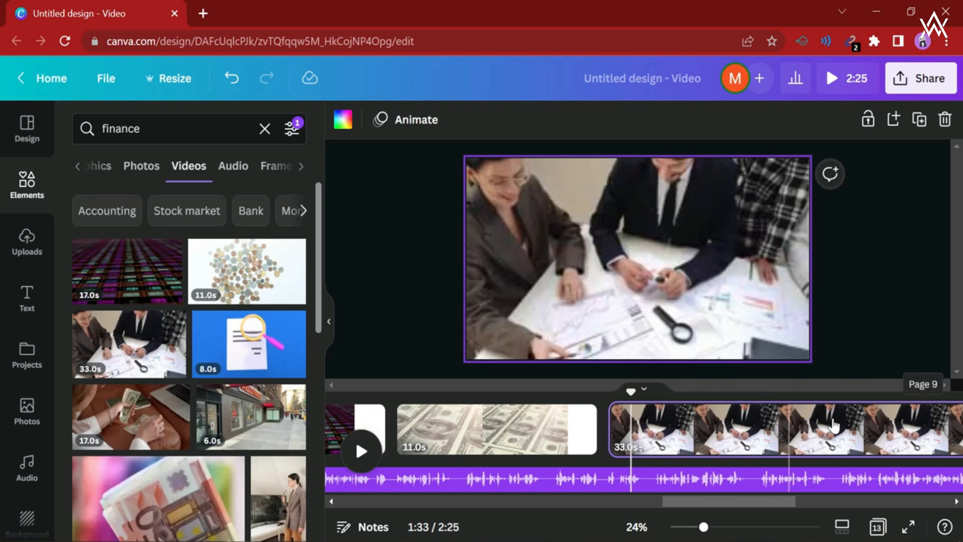
{"action": "left_click_drag", "start_coordinate": [870, 434], "coordinate": [471, 434]}
Step: Fill the empty page 10 with the 10-second clip of euro banknotes
{"action": "left_click", "coordinate": [553, 434]}
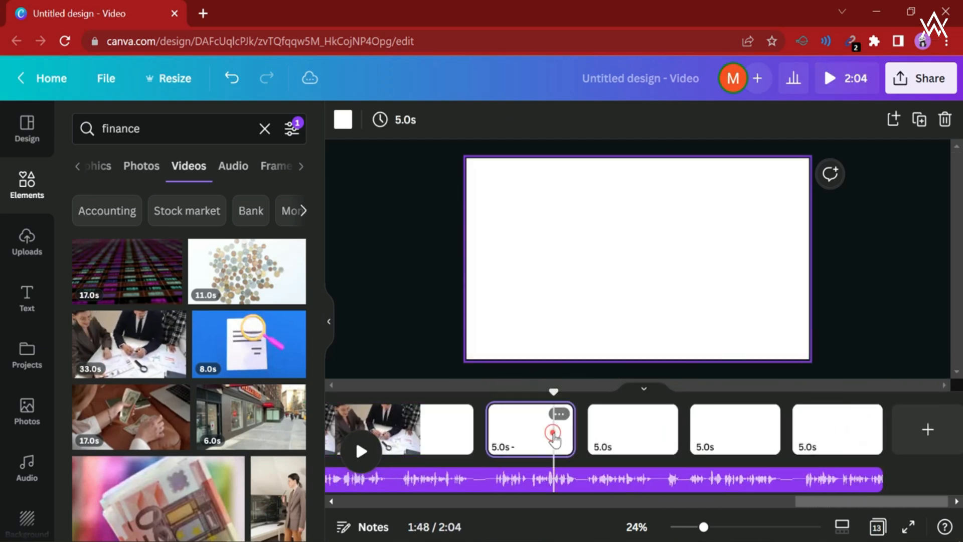
{"action": "scroll", "coordinate": [238, 431], "scroll_direction": "down", "scroll_amount": 2}
{"action": "left_click_drag", "start_coordinate": [238, 431], "coordinate": [468, 257]}
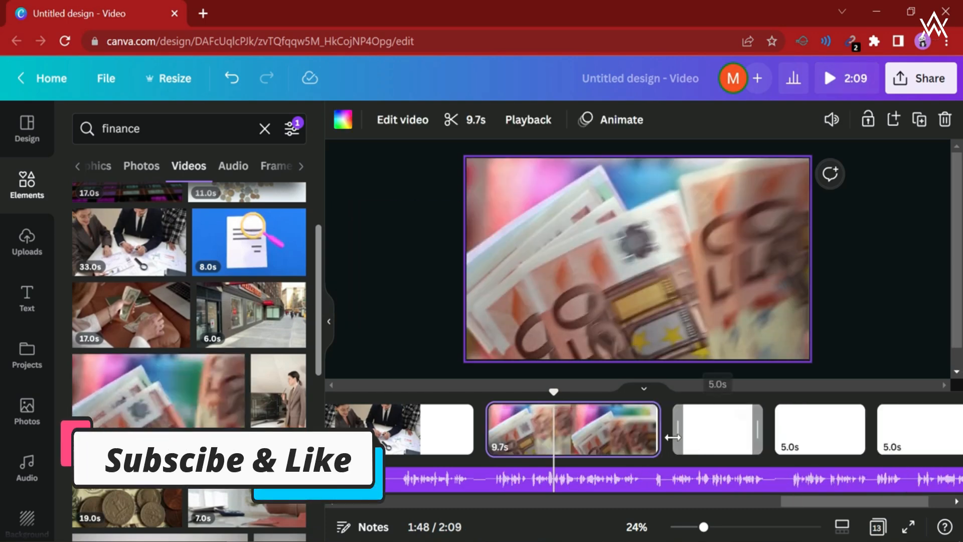
Step: Fill page 11 with the 19-second clip of coins on a one-dollar bill and trim it to 16.0 seconds
{"action": "left_click", "coordinate": [722, 441]}
{"action": "scroll", "coordinate": [189, 301], "scroll_direction": "down", "scroll_amount": 3}
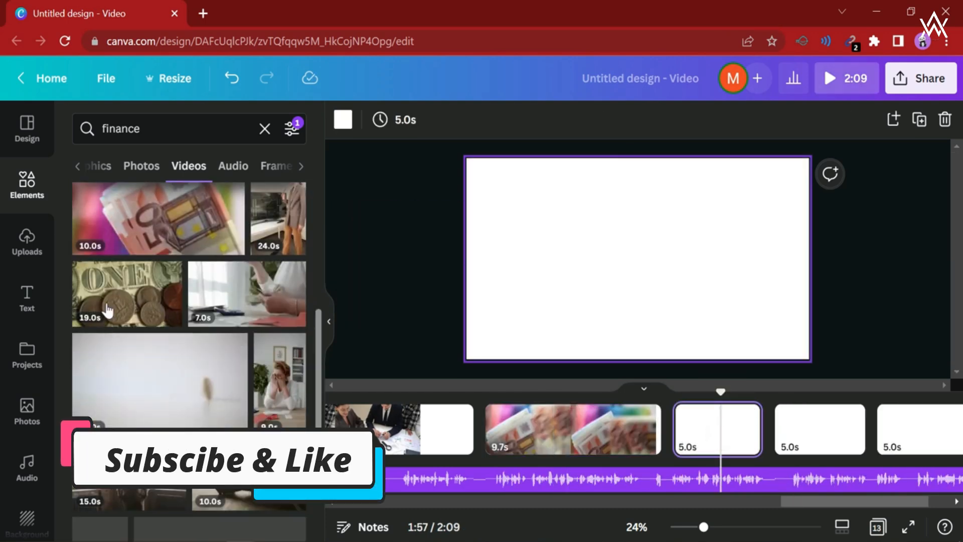
{"action": "left_click_drag", "start_coordinate": [105, 300], "coordinate": [476, 229]}
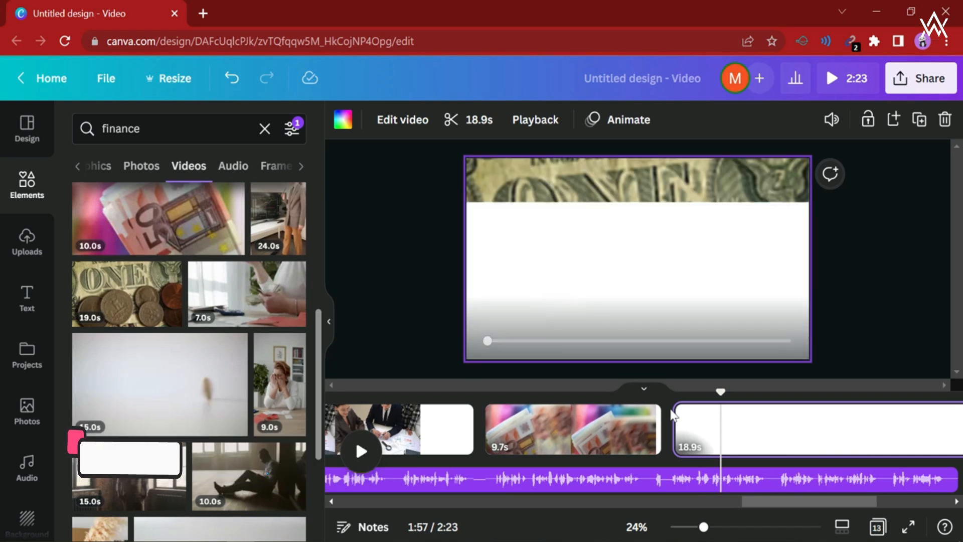
{"action": "left_click_drag", "start_coordinate": [662, 417], "coordinate": [611, 423]}
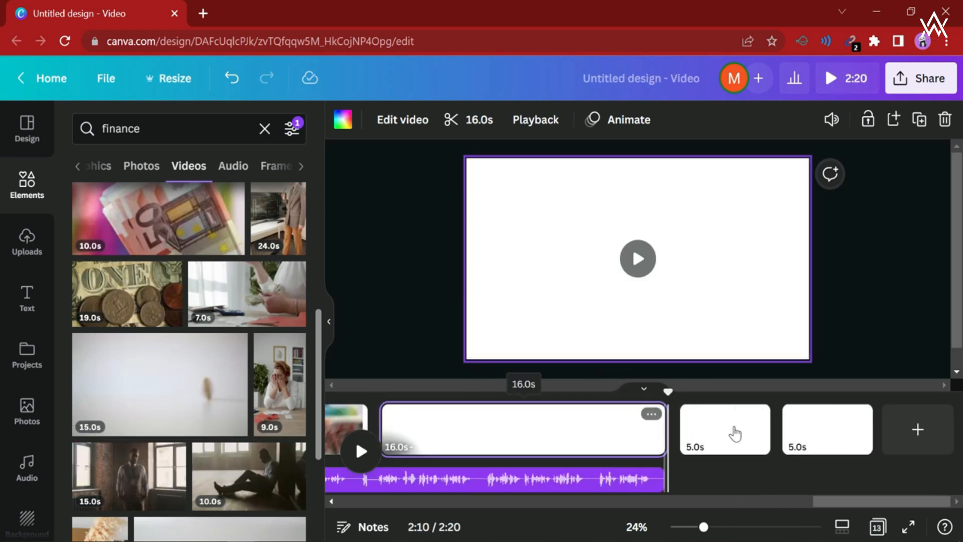
Step: Delete the two empty pages after the coin clip at the end of the video
{"action": "left_click", "coordinate": [735, 432]}
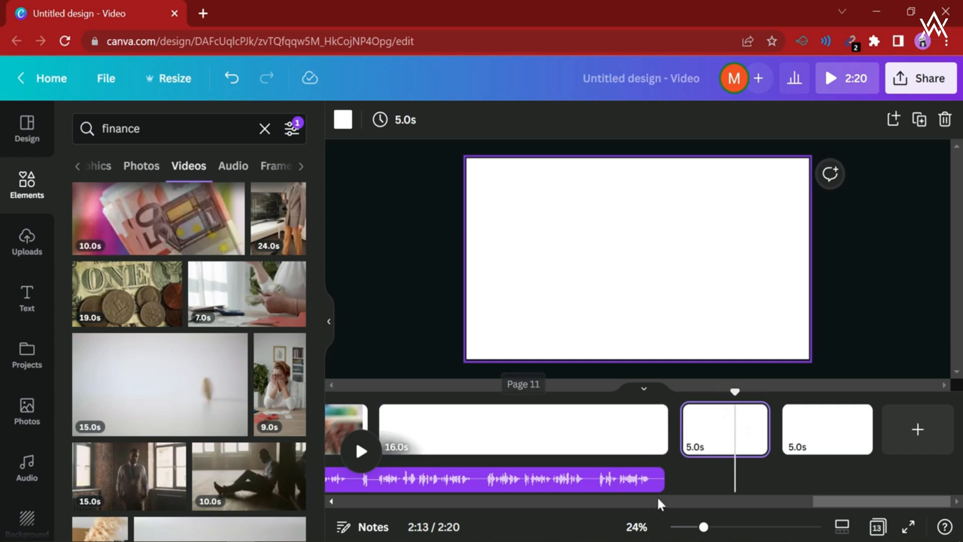
{"action": "key", "text": "Delete"}
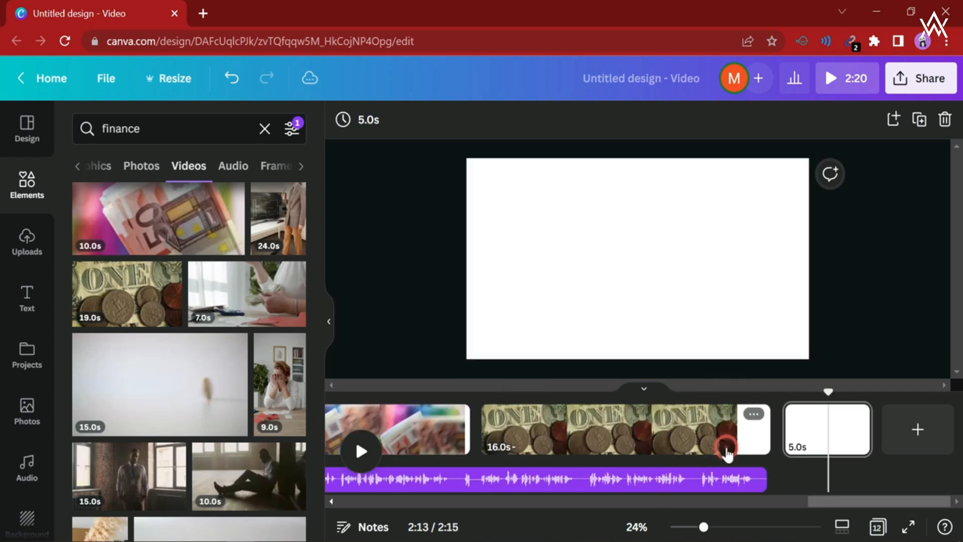
{"action": "key", "text": "Delete"}
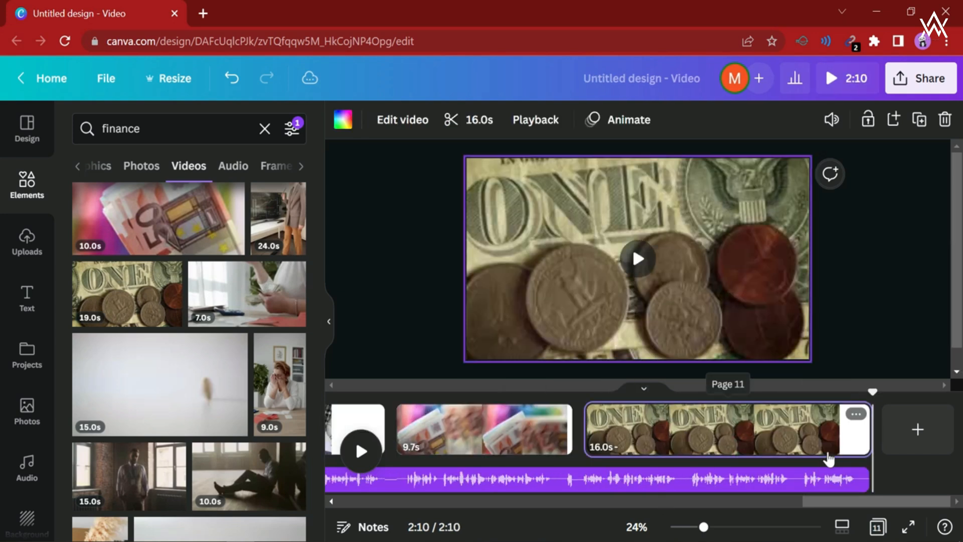
Step: Play the video from the start and check the first page against the voice-over up to its change to page 2
{"action": "left_click_drag", "start_coordinate": [868, 396], "coordinate": [237, 391]}
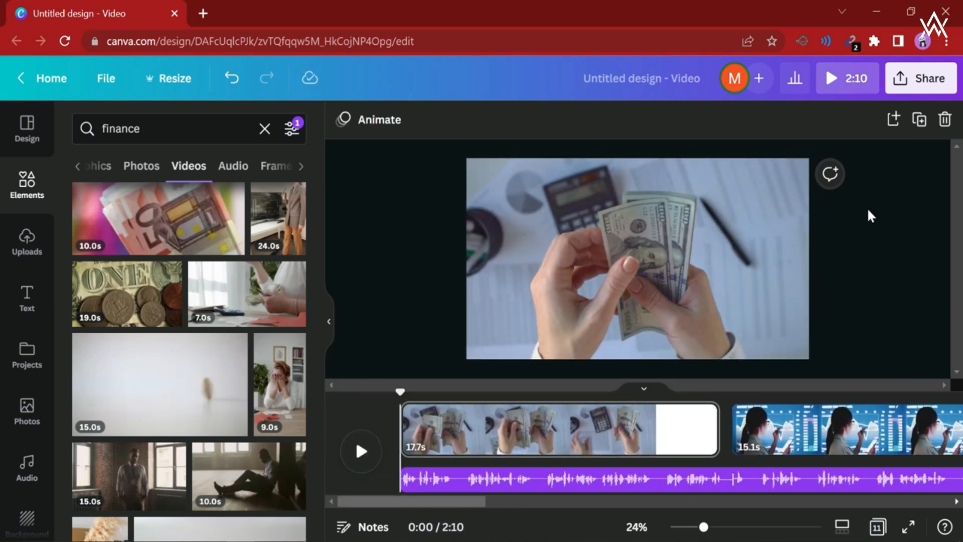
{"action": "left_click", "coordinate": [360, 450]}
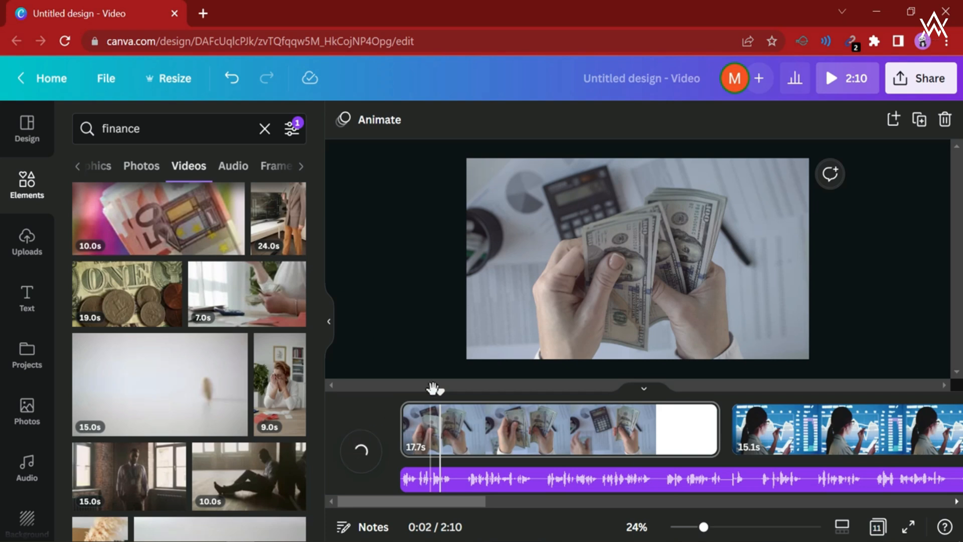
{"action": "left_click_drag", "start_coordinate": [441, 391], "coordinate": [536, 390]}
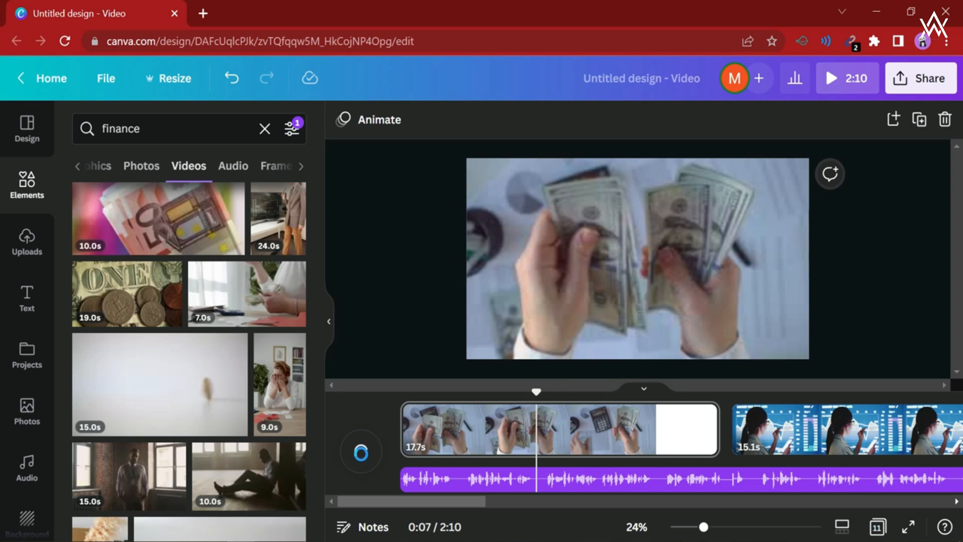
{"action": "left_click_drag", "start_coordinate": [539, 391], "coordinate": [407, 424]}
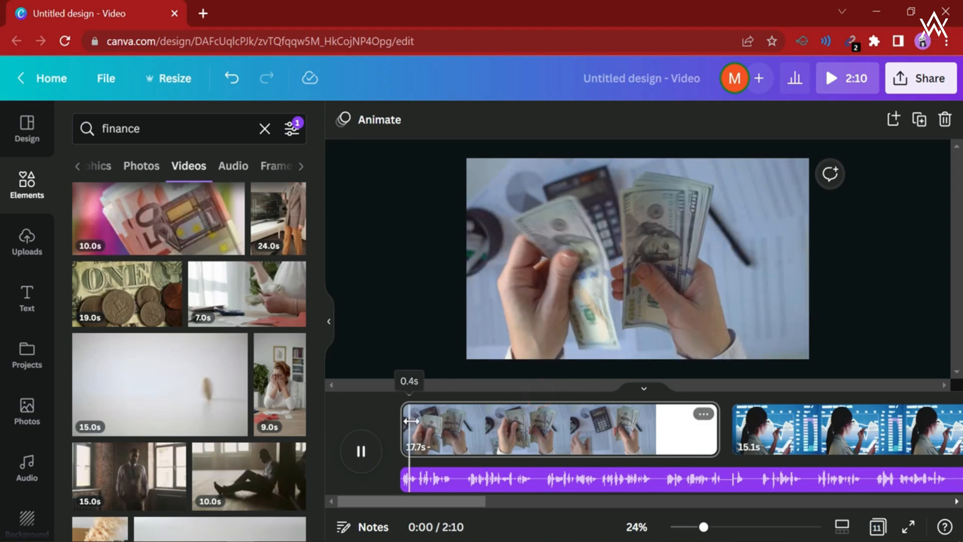
{"action": "left_click", "coordinate": [365, 456]}
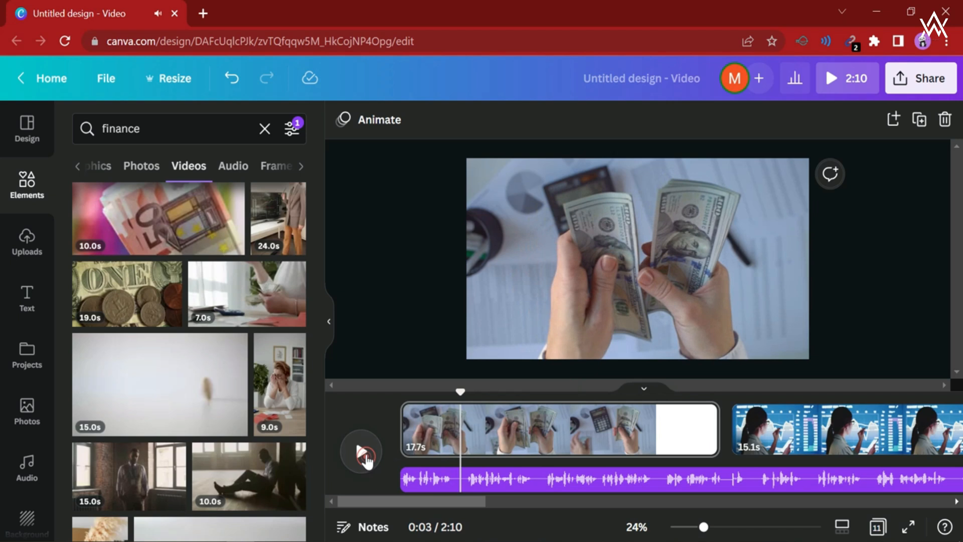
{"action": "left_click", "coordinate": [703, 445]}
{"action": "left_click", "coordinate": [368, 455]}
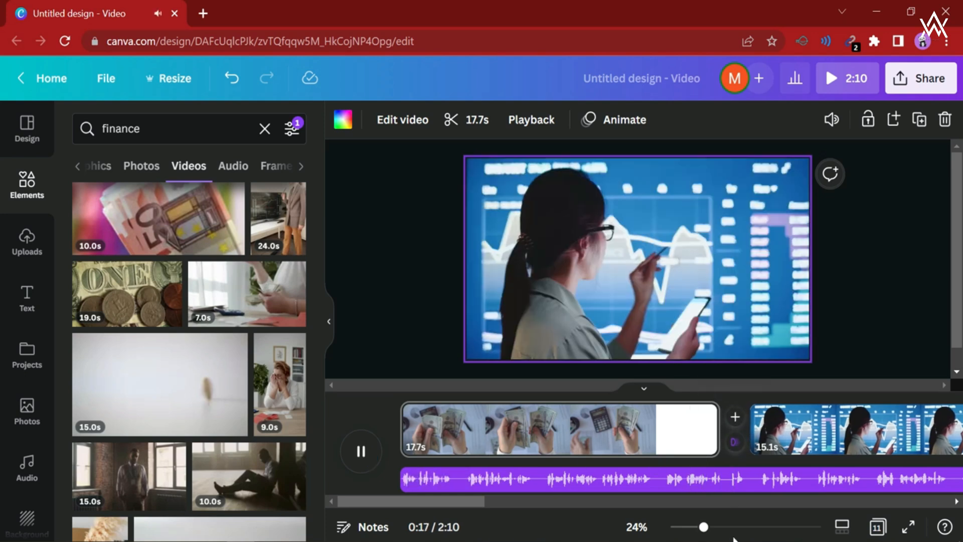
{"action": "left_click", "coordinate": [692, 440]}
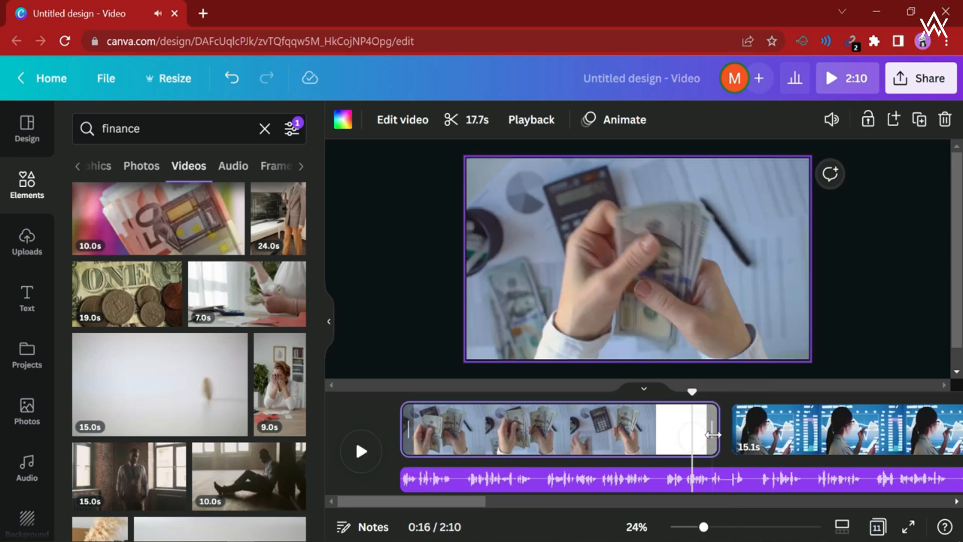
Step: Add a 0.5-second Dissolve transition between pages 1 and 2 and apply it between all pages
{"action": "mouse_move", "coordinate": [726, 427]}
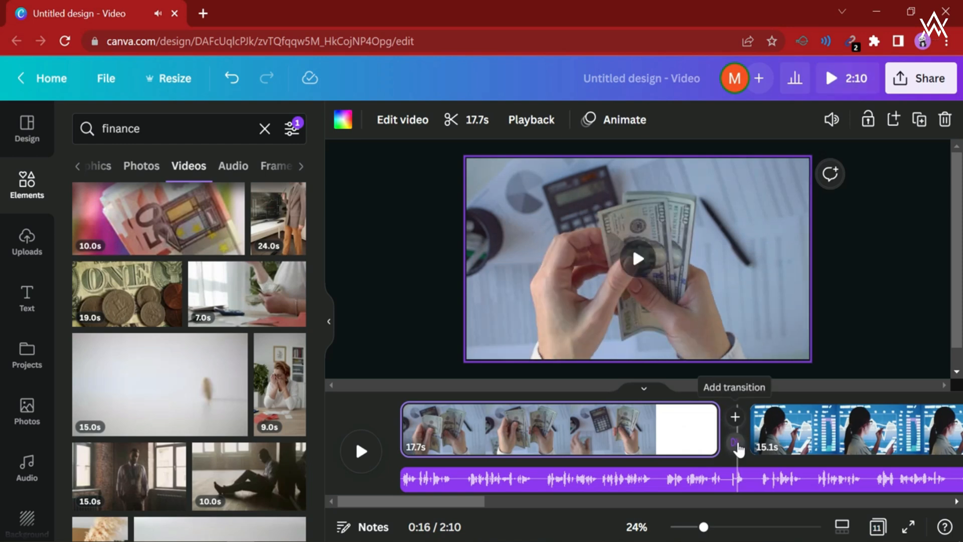
{"action": "left_click", "coordinate": [736, 444]}
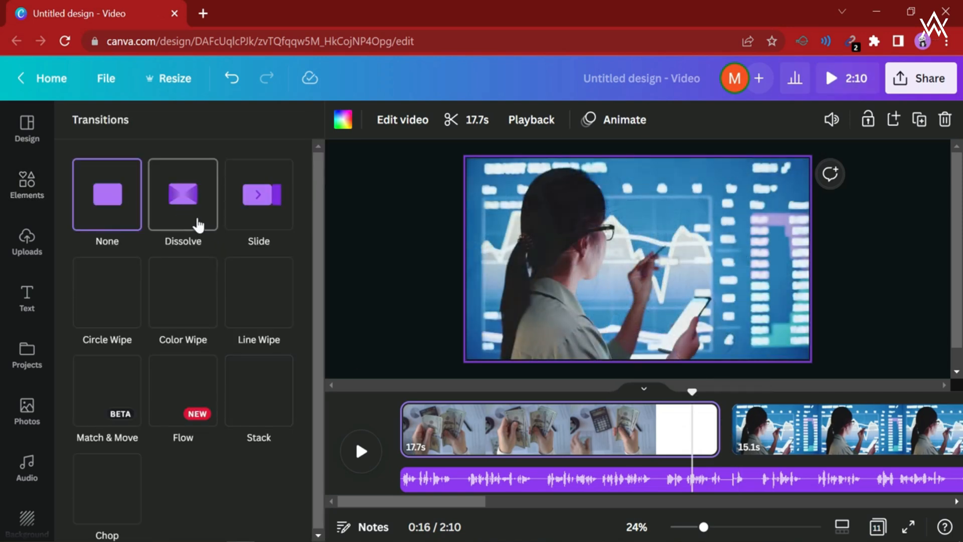
{"action": "left_click", "coordinate": [199, 224]}
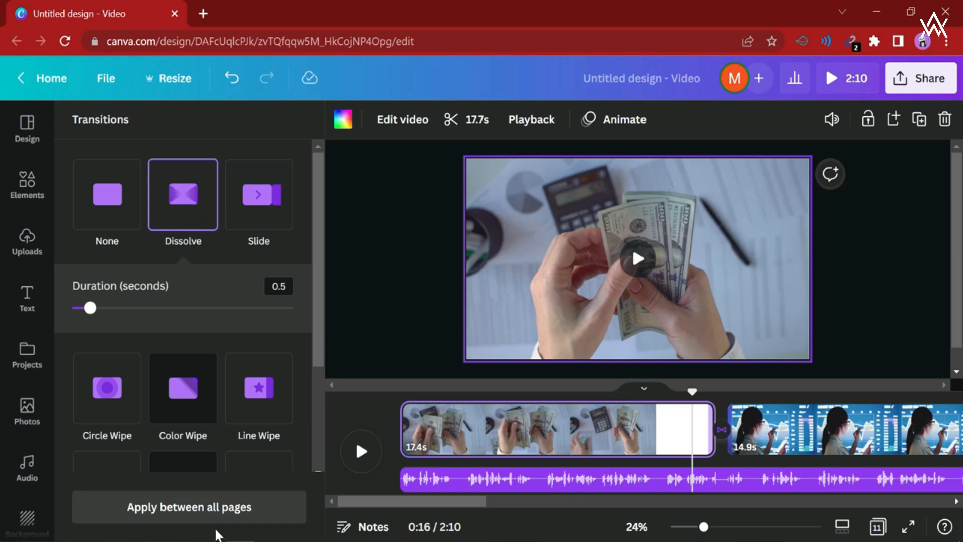
{"action": "left_click", "coordinate": [188, 507]}
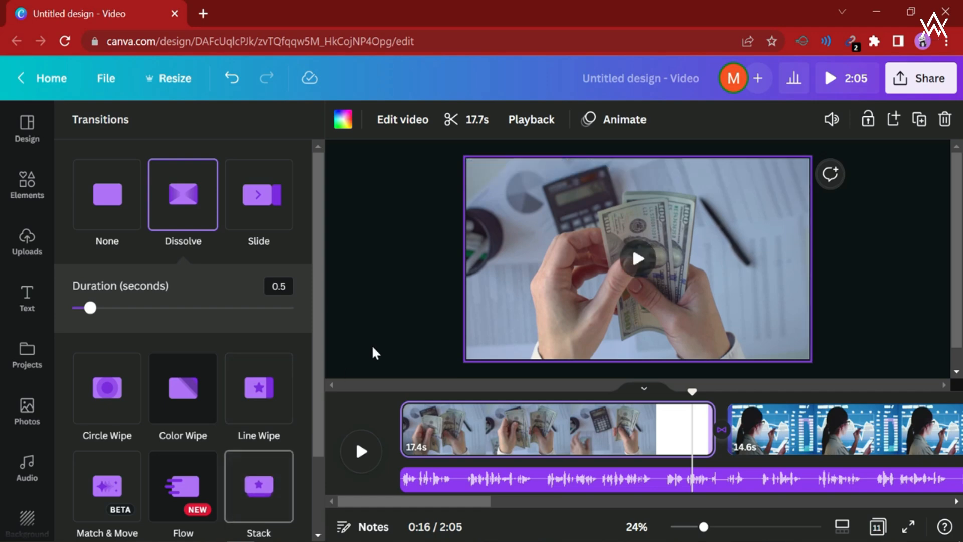
Step: Return the playhead to the start of the video and close the transition options
{"action": "left_click", "coordinate": [399, 327]}
{"action": "left_click_drag", "start_coordinate": [692, 390], "coordinate": [371, 417]}
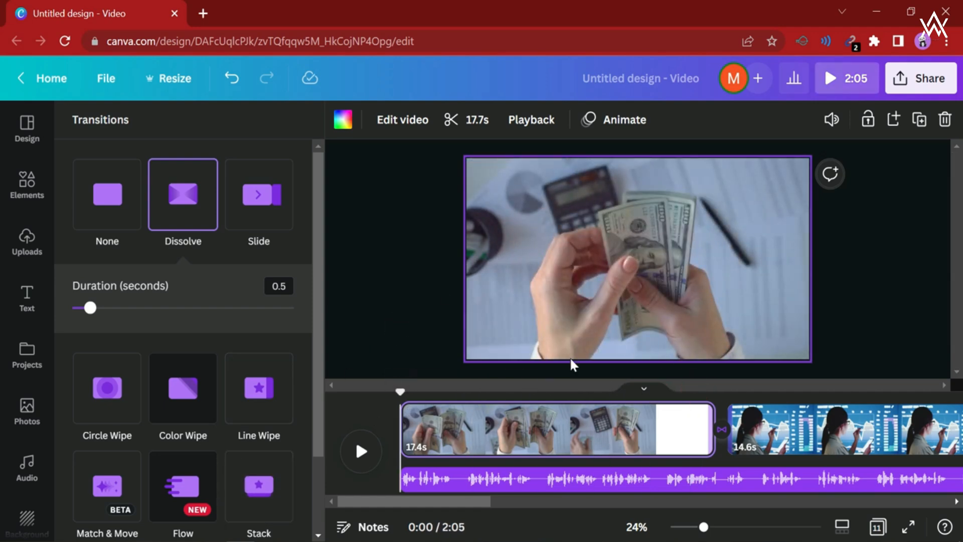
{"action": "left_click", "coordinate": [404, 211]}
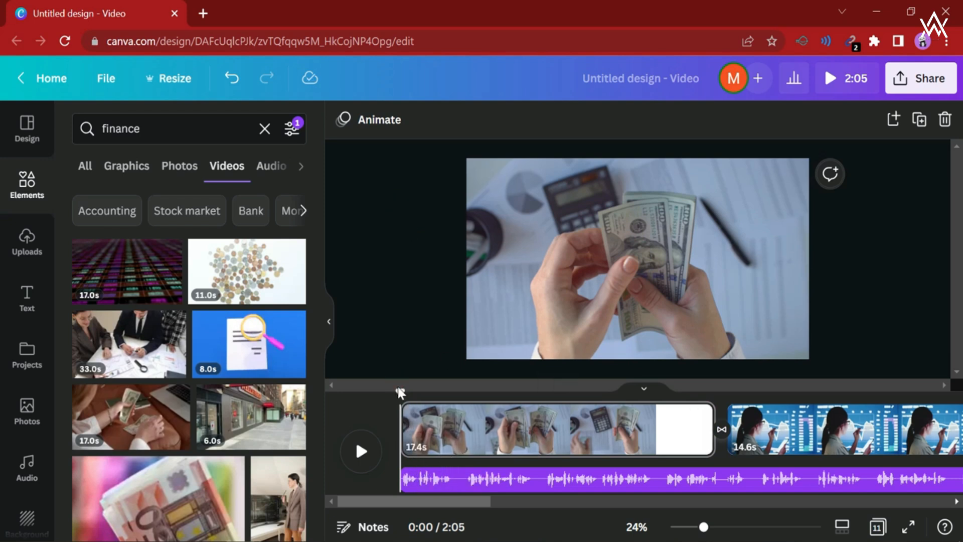
Step: Add a heading to the first page at about one second, reading "Finance with" followed by the person's capitalised first name
{"action": "left_click_drag", "start_coordinate": [399, 390], "coordinate": [425, 386]}
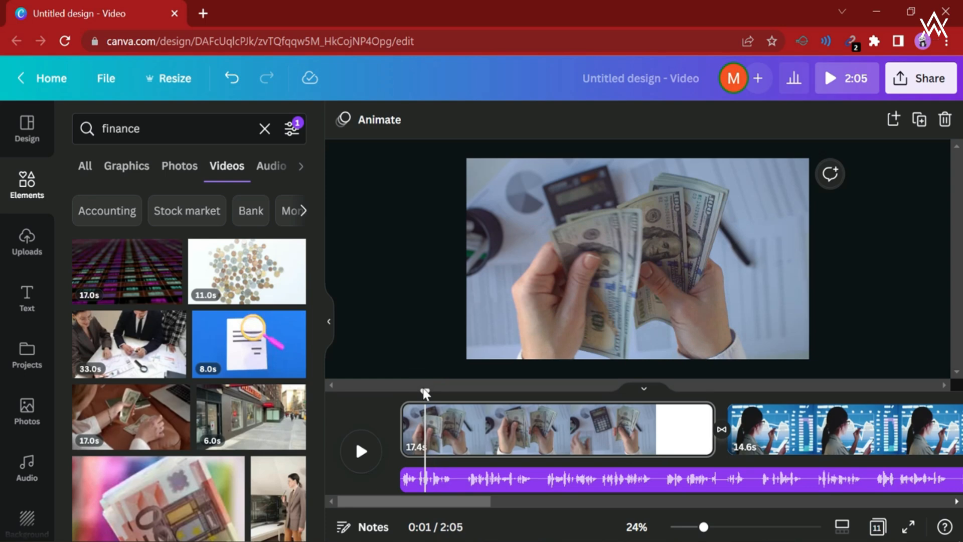
{"action": "left_click", "coordinate": [18, 310]}
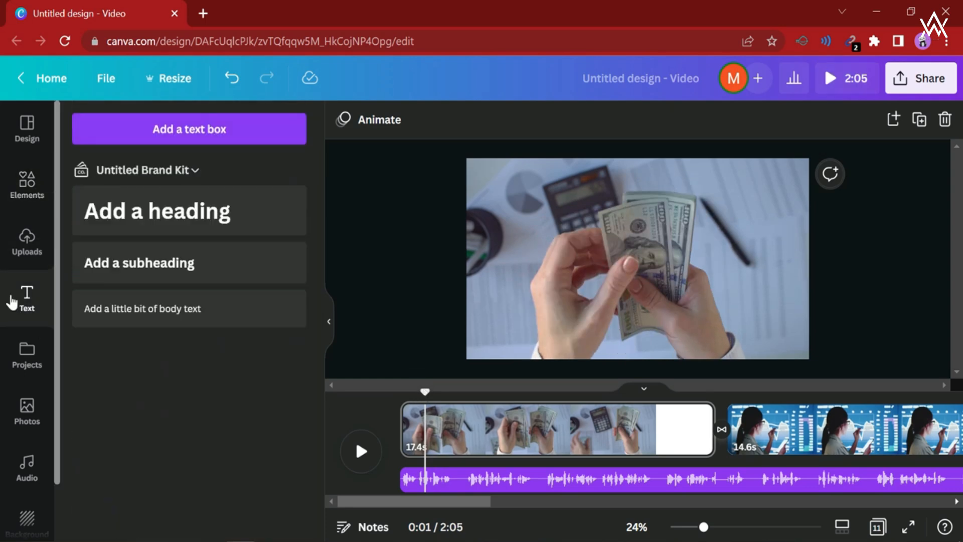
{"action": "left_click_drag", "start_coordinate": [155, 236], "coordinate": [617, 261]}
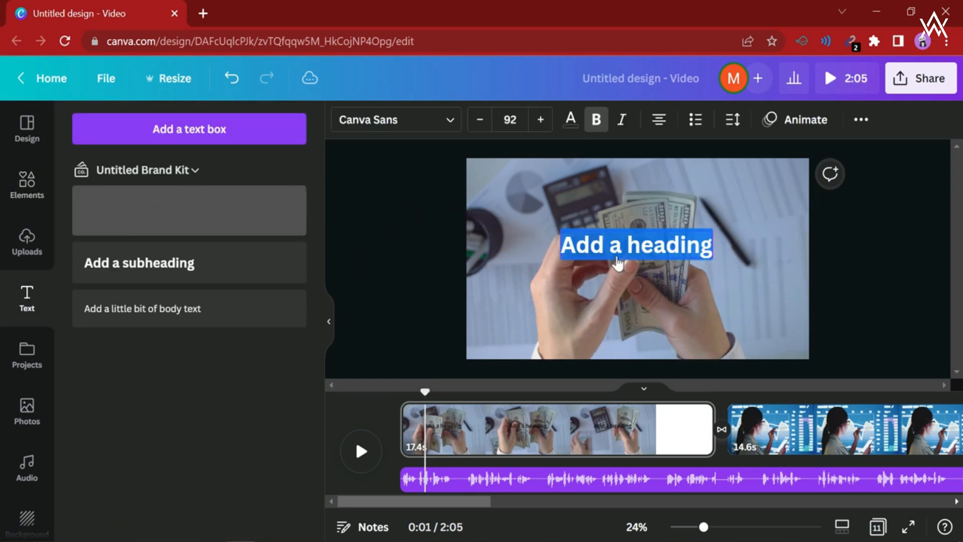
{"action": "type", "text": "Finance"}
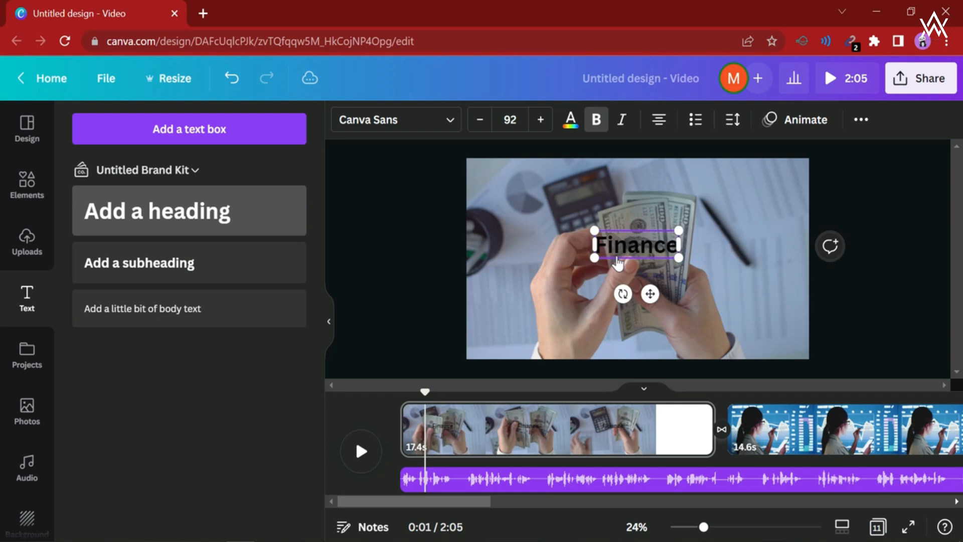
{"action": "type", "text": " with haider"}
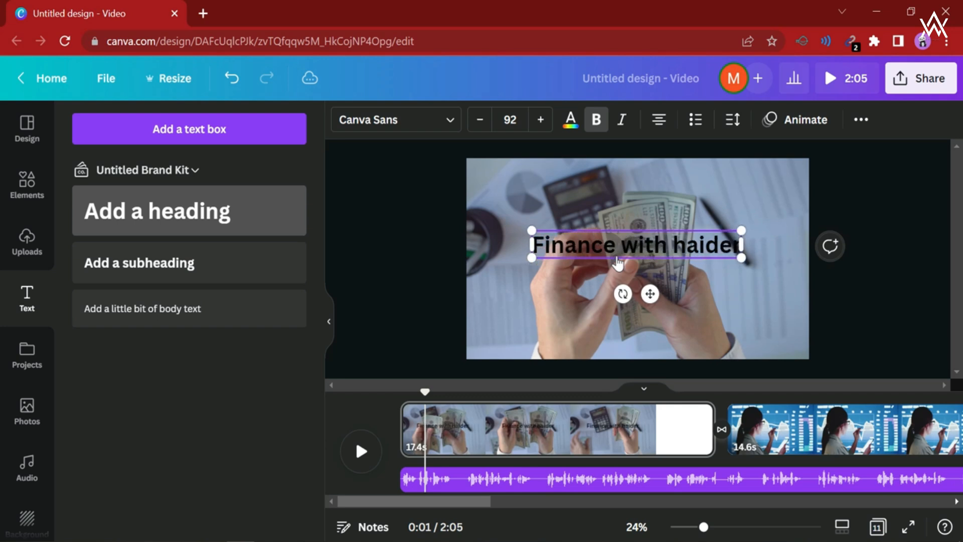
{"action": "key", "text": "Left"}
{"action": "key", "text": "Left"}
{"action": "key", "text": "Left"}
{"action": "key", "text": "Left"}
{"action": "key", "text": "Left"}
{"action": "key", "text": "BackSpace"}
{"action": "type", "text": "H"}
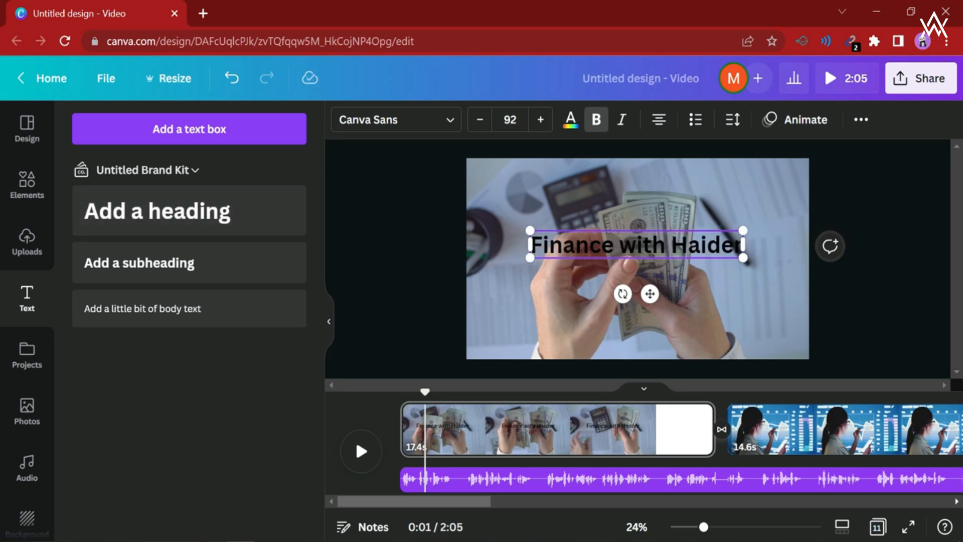
{"action": "left_click", "coordinate": [410, 297]}
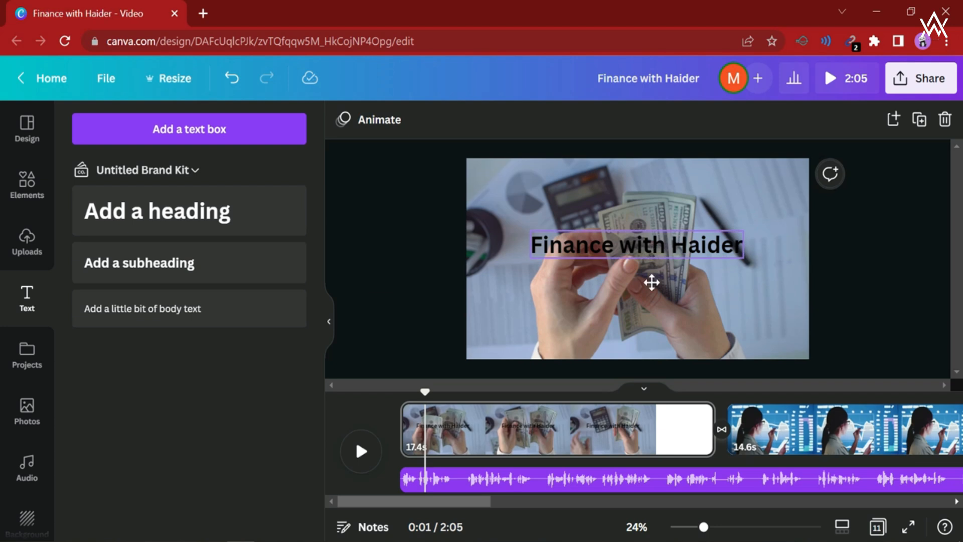
Step: Move the heading to the lower part of the page, try pink and red, and set its text colour to black
{"action": "left_click_drag", "start_coordinate": [650, 244], "coordinate": [651, 324]}
{"action": "left_click", "coordinate": [568, 122]}
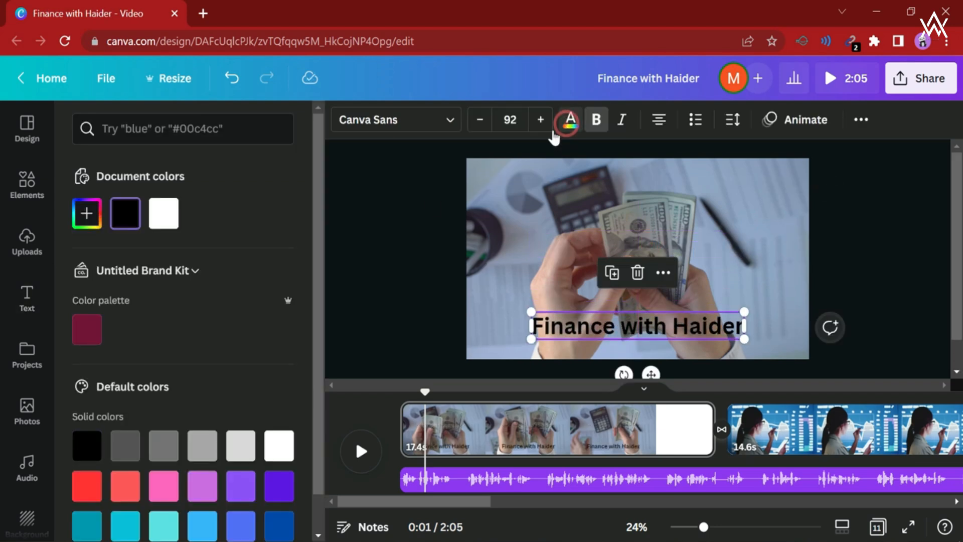
{"action": "left_click", "coordinate": [164, 485]}
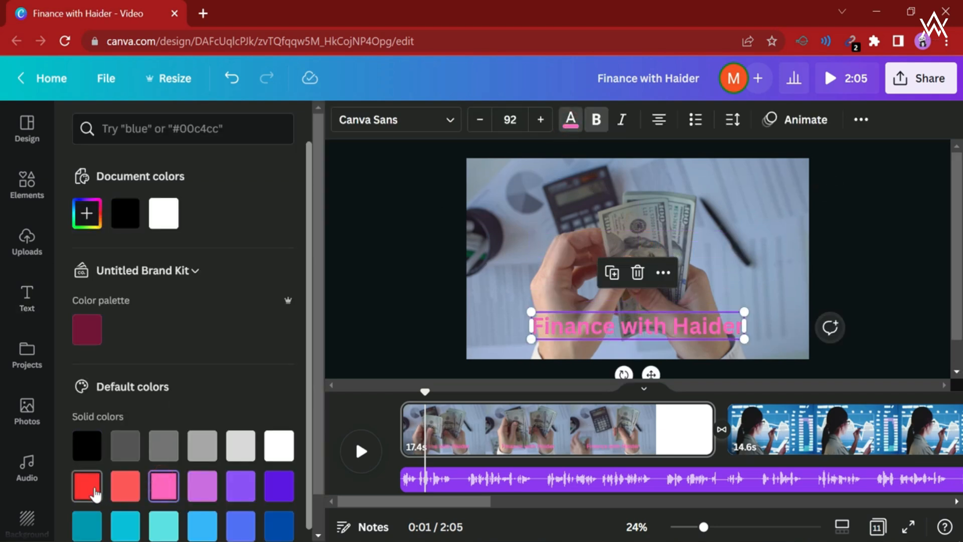
{"action": "left_click", "coordinate": [87, 486]}
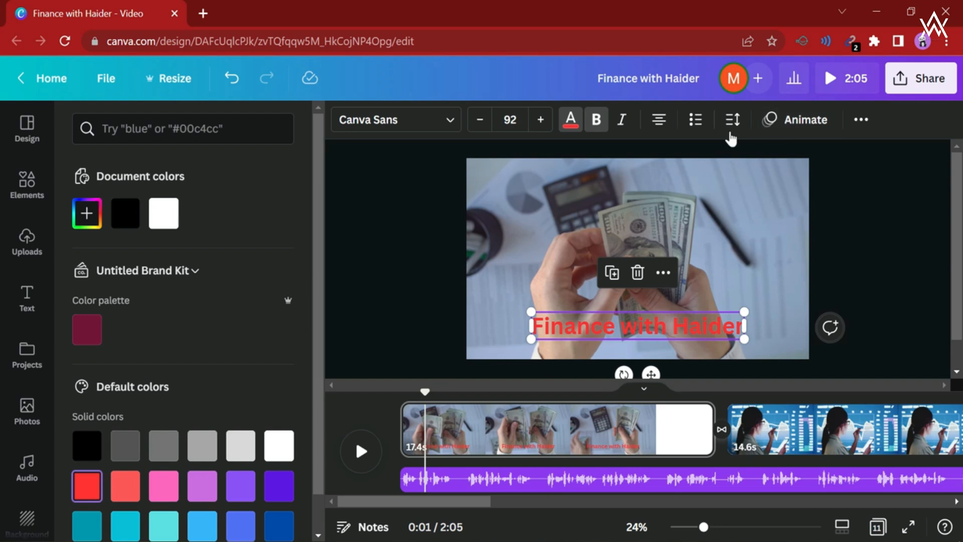
{"action": "scroll", "coordinate": [170, 462], "scroll_direction": "down", "scroll_amount": 2}
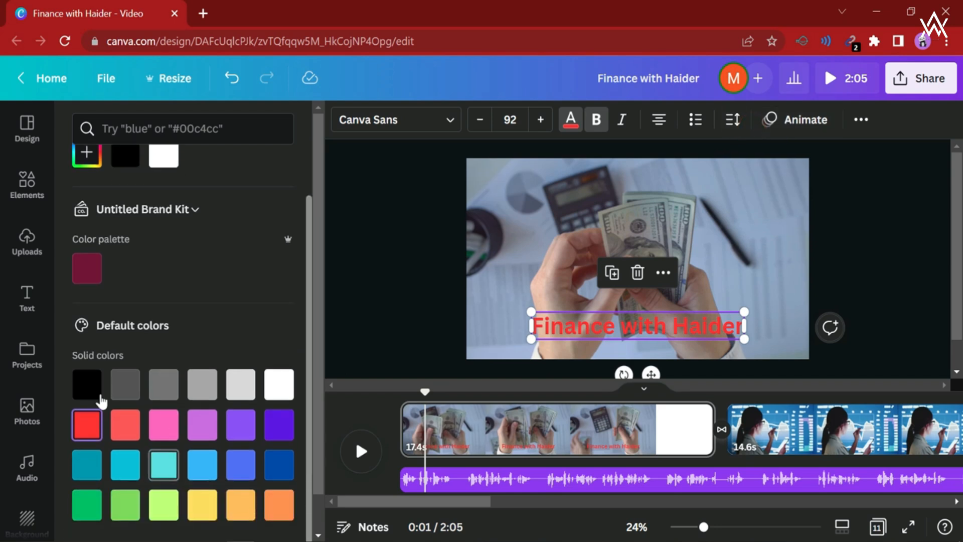
{"action": "left_click", "coordinate": [99, 399]}
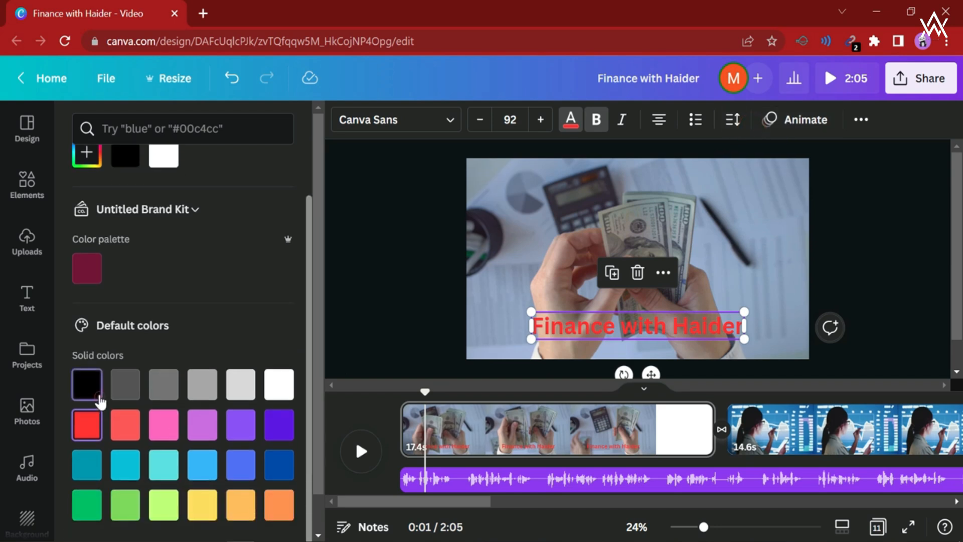
{"action": "left_click", "coordinate": [843, 227]}
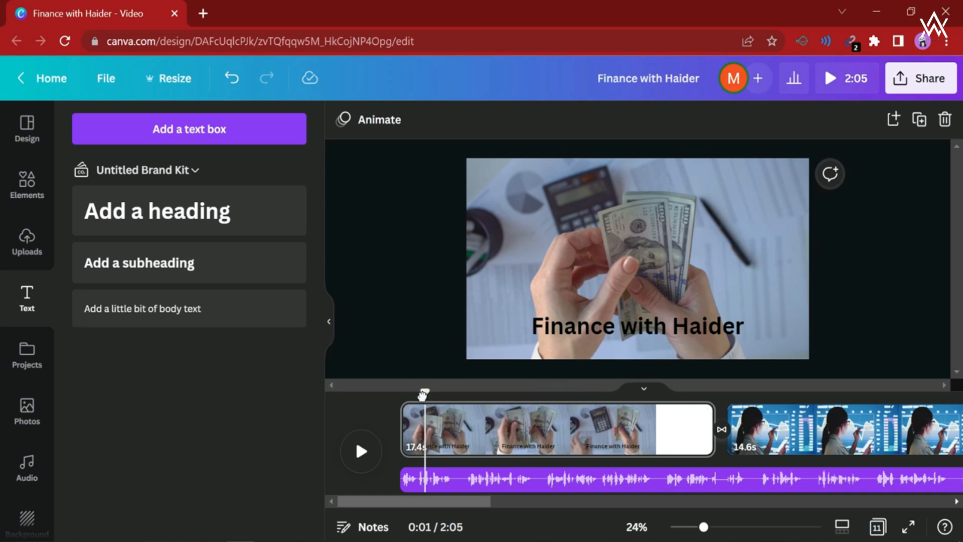
Step: Return the playhead to the start of the video and delete the heading from the first page
{"action": "left_click_drag", "start_coordinate": [426, 392], "coordinate": [400, 392]}
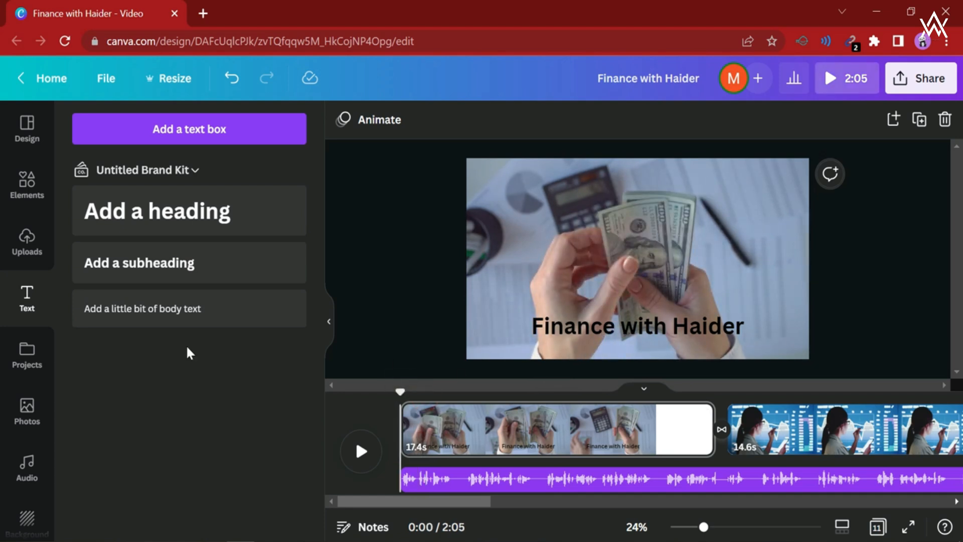
{"action": "left_click", "coordinate": [609, 336]}
{"action": "key", "text": "Delete"}
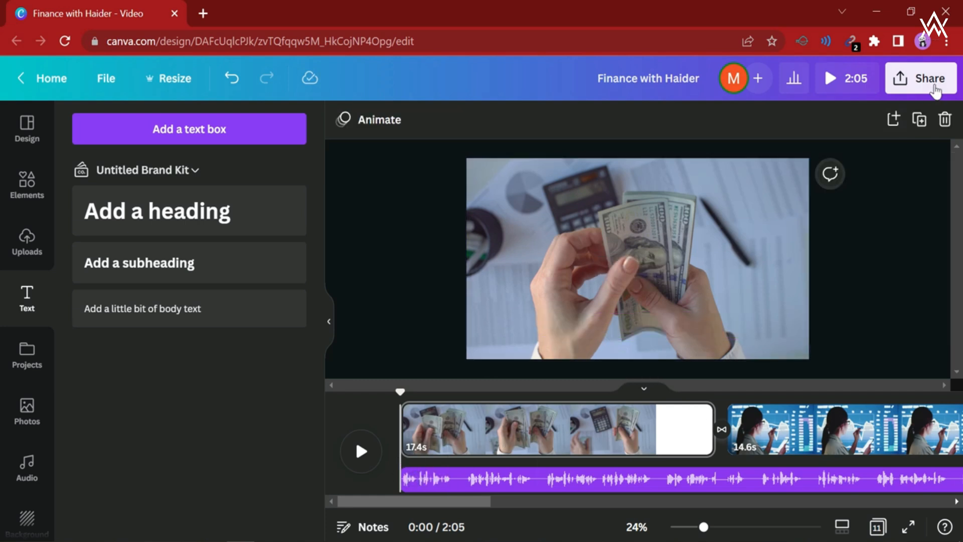
Step: Download all pages as a 1080p MP4 video and open the downloaded file for playback
{"action": "left_click", "coordinate": [923, 78]}
{"action": "left_click", "coordinate": [698, 453]}
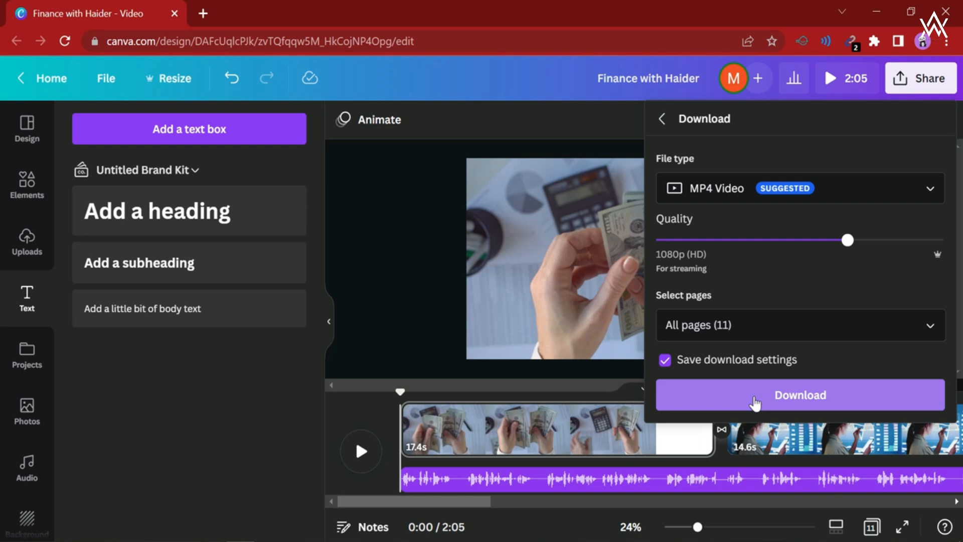
{"action": "left_click", "coordinate": [755, 401]}
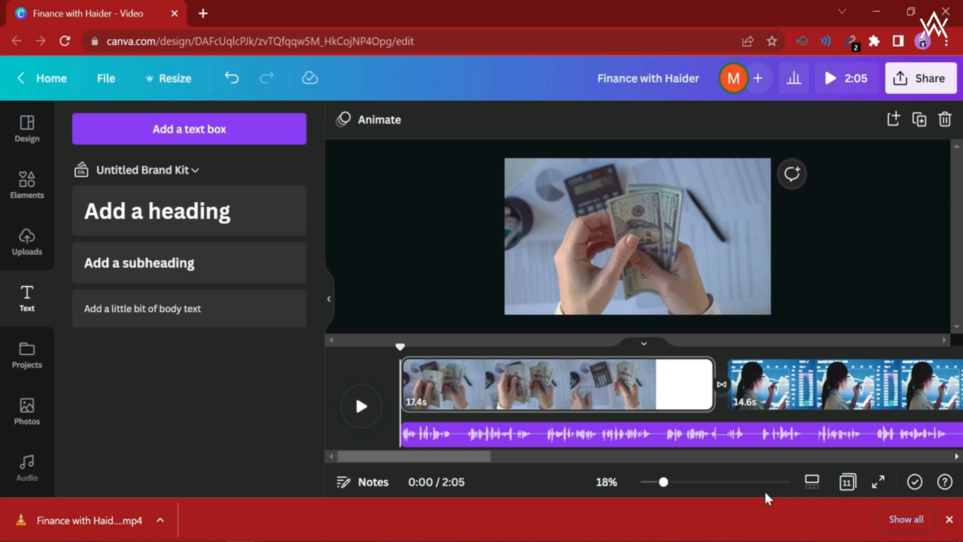
{"action": "left_click", "coordinate": [75, 515]}
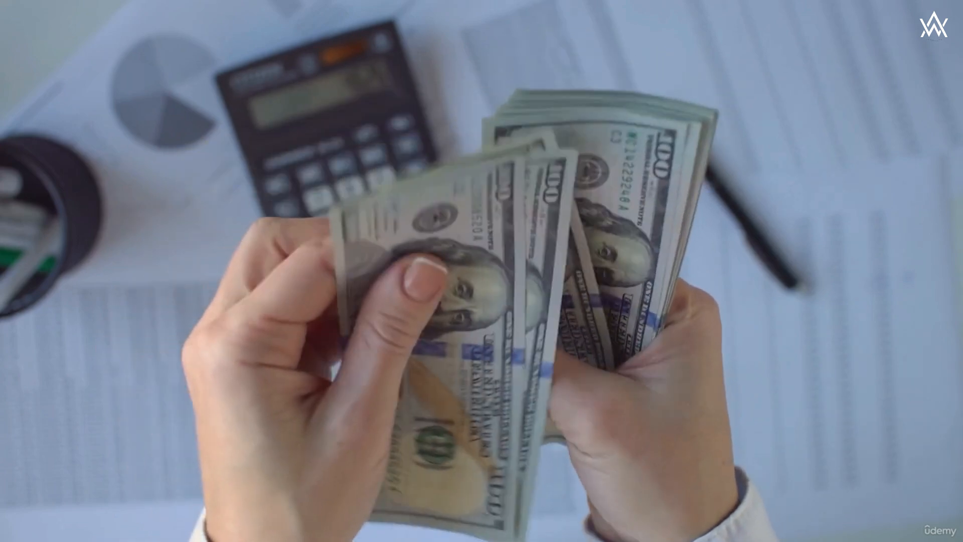